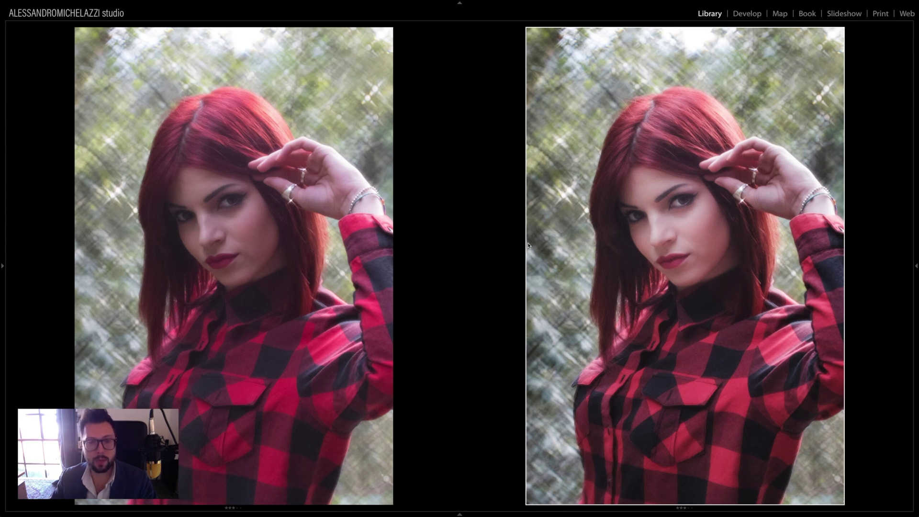
# Step: Exit Compare view and return to the Library grid of the shoot's thumbnails
pyautogui.press('g')
# Step: Select photo 196 and preview it full size, then return to the grid
pyautogui.click(625, 267)
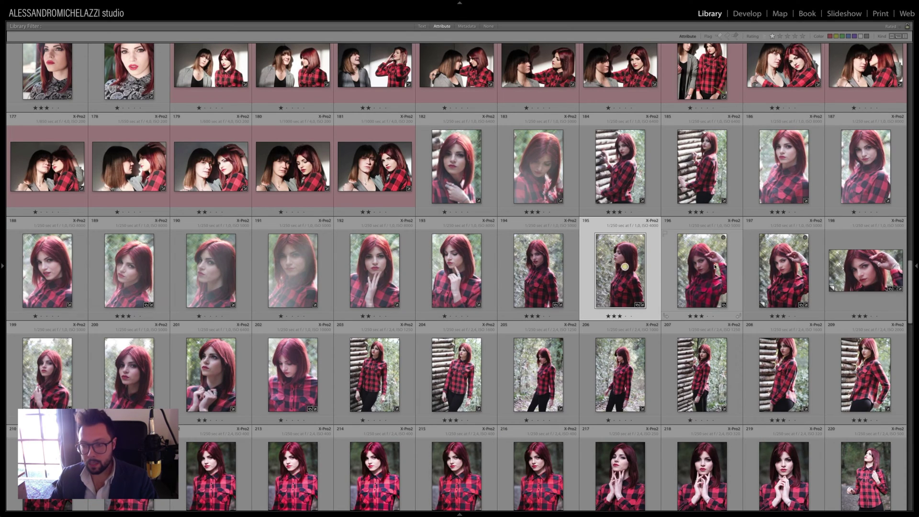
pyautogui.click(709, 263)
pyautogui.doubleClick(699, 264)
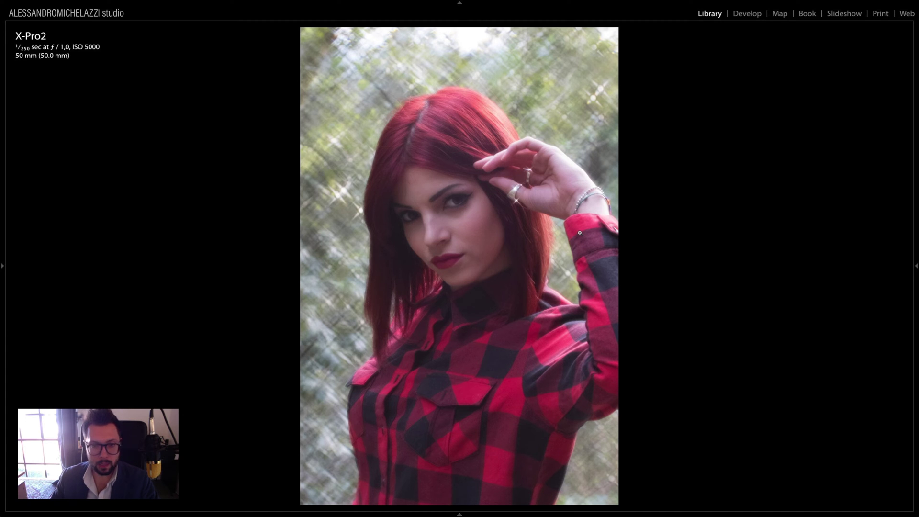
pyautogui.press('g')
# Step: Create a virtual copy of photo 196 and open it in the Develop module
pyautogui.rightClick(707, 266)
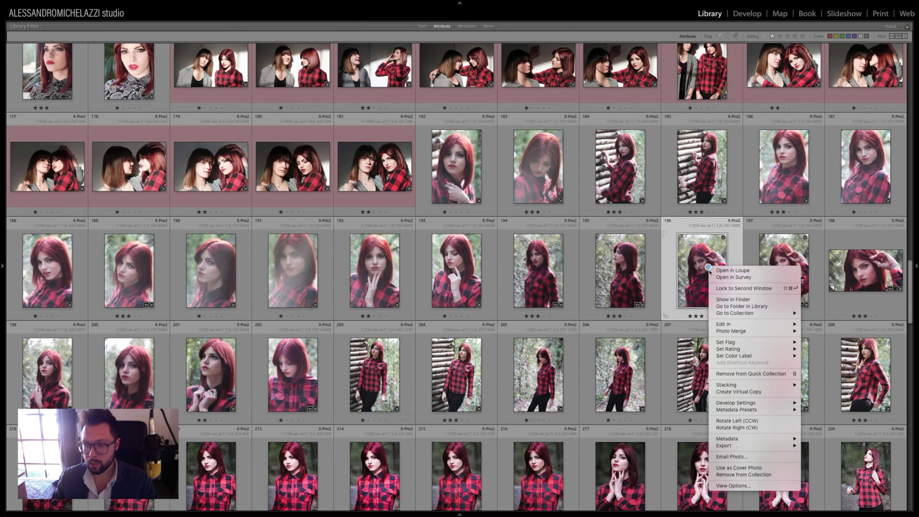
pyautogui.click(736, 289)
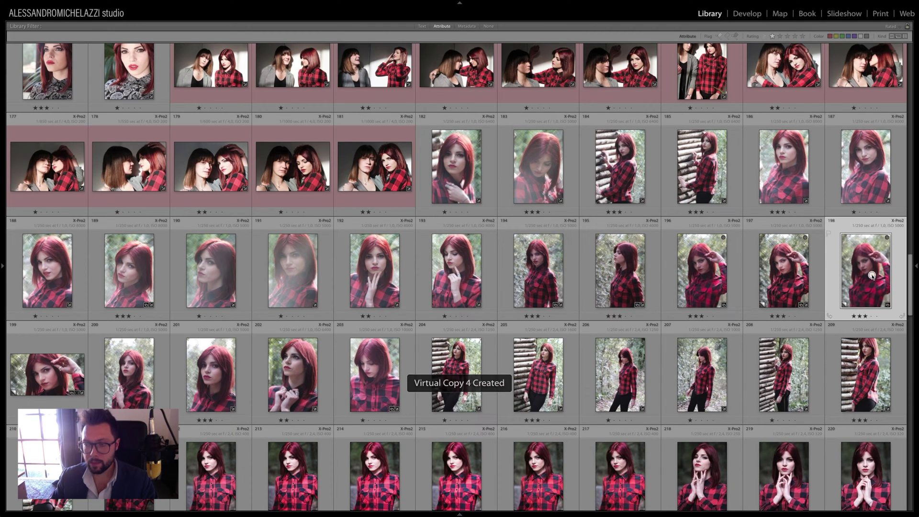
pyautogui.press('e')
pyautogui.press('d')
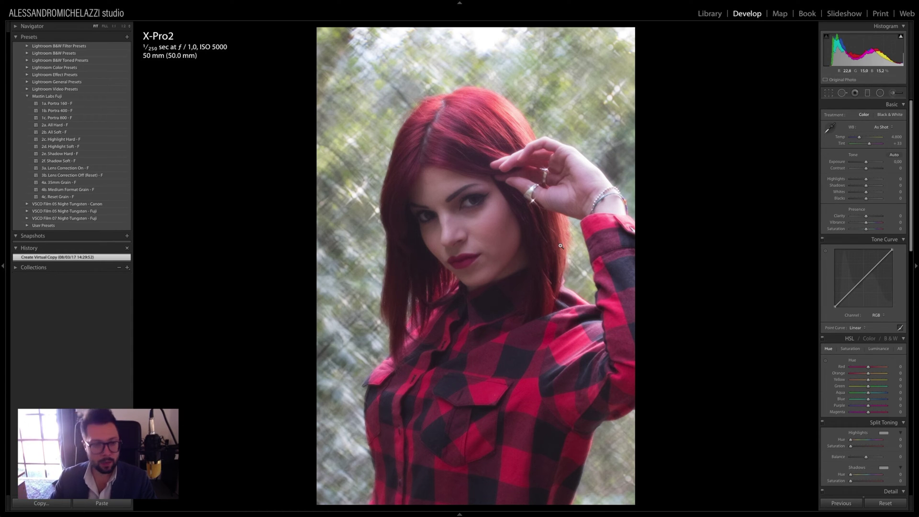
# Step: Hide the left panel and switch the camera profile to Camera CLASSIC CHROME
pyautogui.click(3, 261)
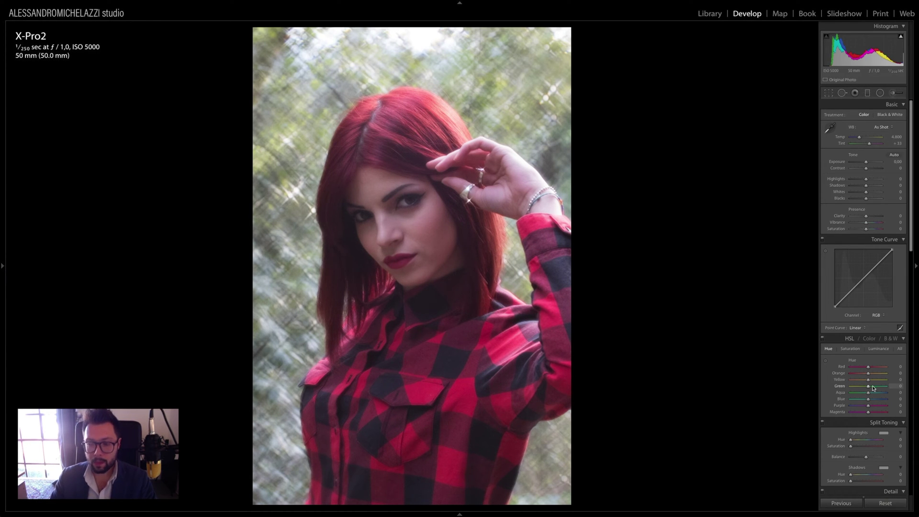
pyautogui.scroll(-5, 873, 390)
pyautogui.scroll(-4, 883, 483)
pyautogui.scroll(-3, 883, 473)
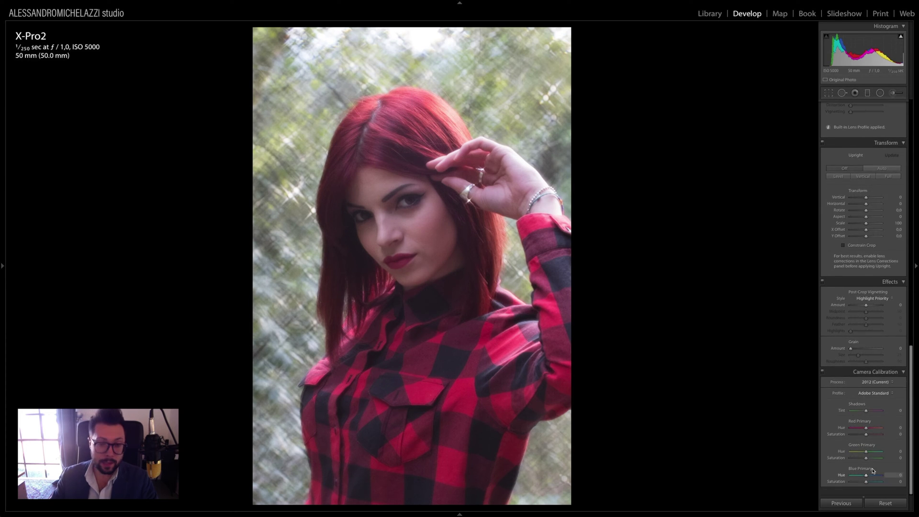
pyautogui.scroll(-2, 889, 460)
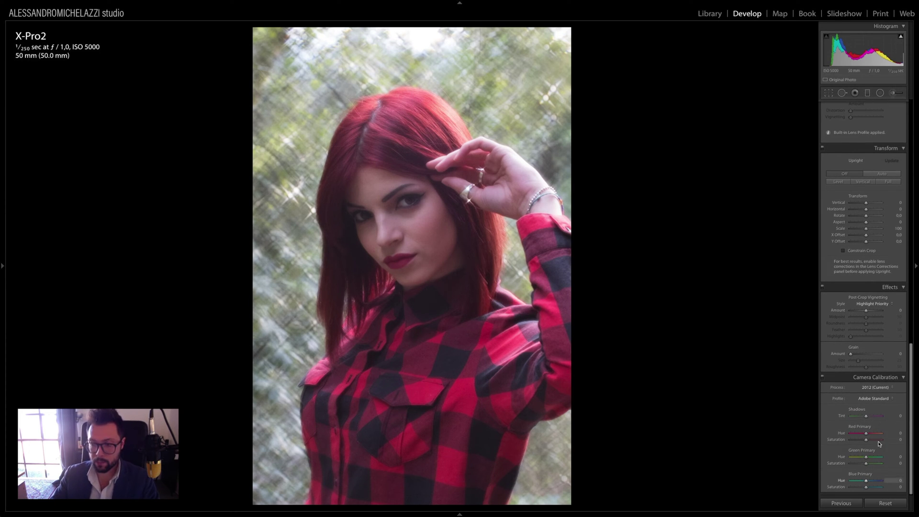
pyautogui.click(877, 399)
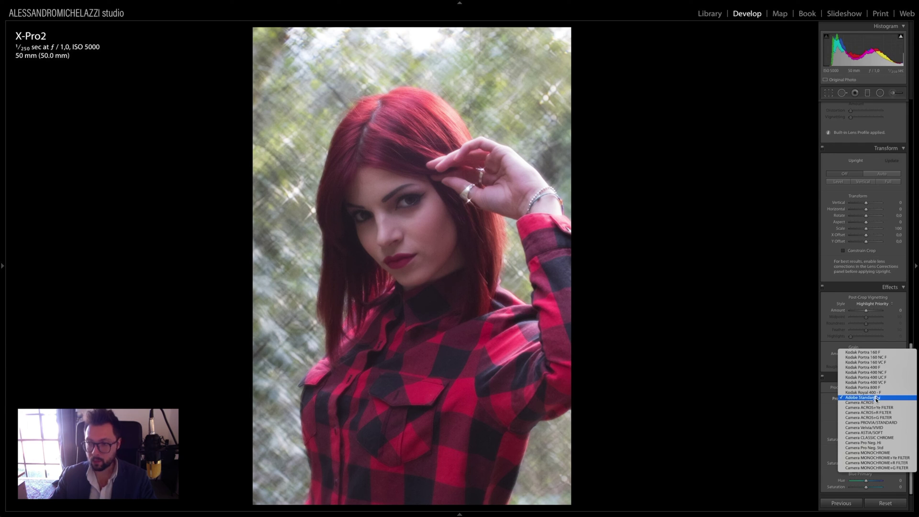
pyautogui.click(870, 437)
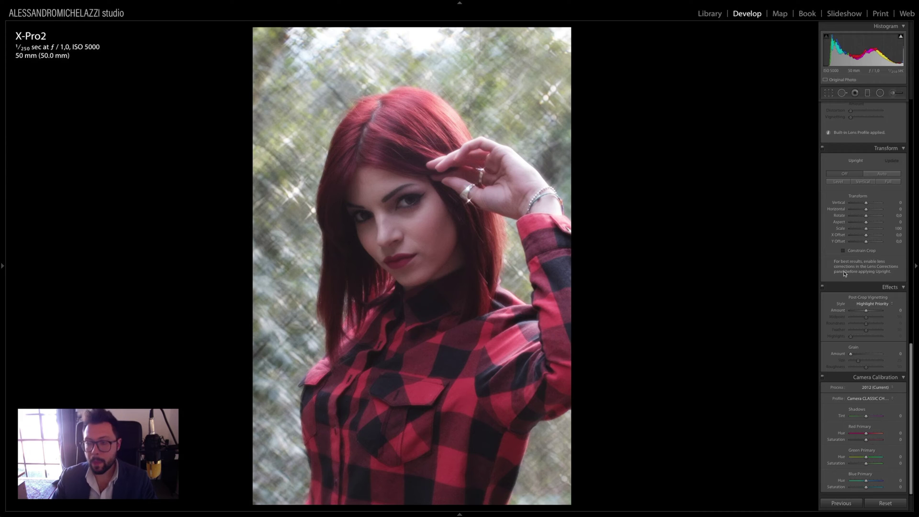
pyautogui.scroll(5, 864, 320)
pyautogui.scroll(5, 864, 319)
pyautogui.scroll(3, 864, 319)
pyautogui.scroll(2, 863, 320)
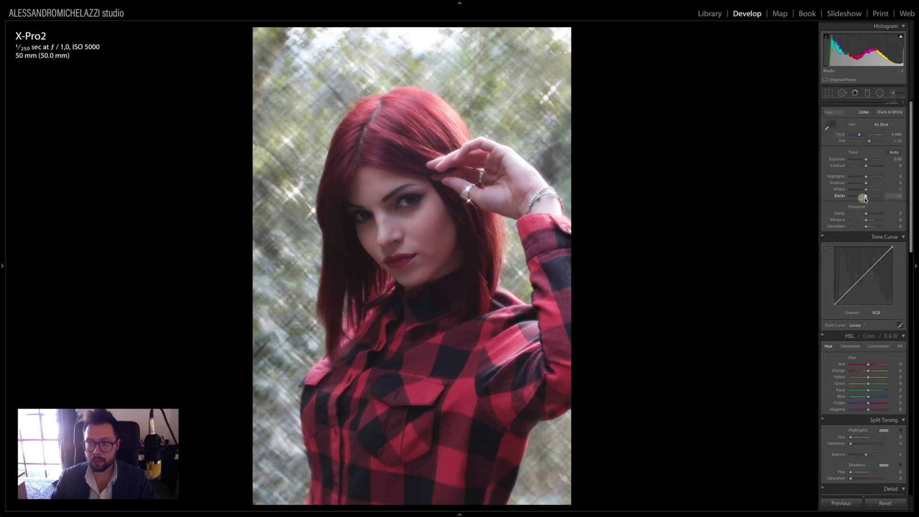
# Step: Try Blacks at -47 and -37, reset them to 0, and raise Shadows to +40
pyautogui.moveTo(865, 197); pyautogui.dragTo(858, 197)
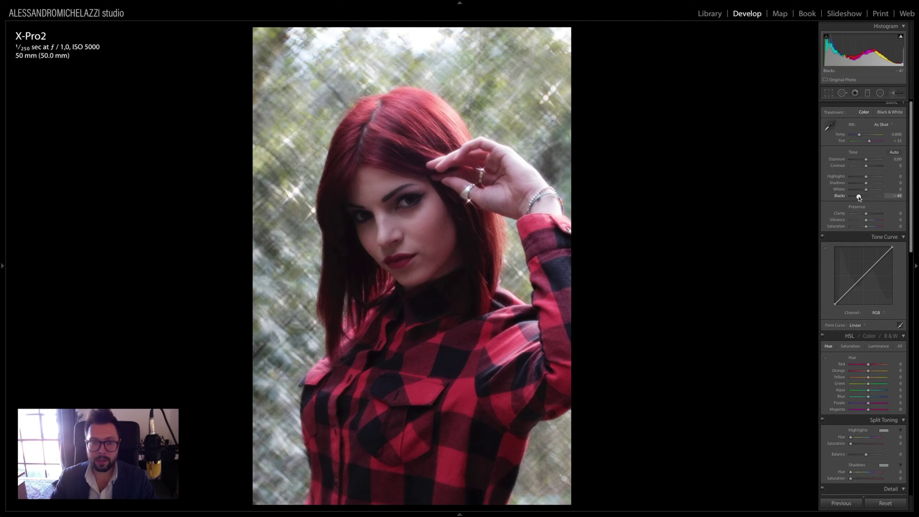
pyautogui.doubleClick(859, 198)
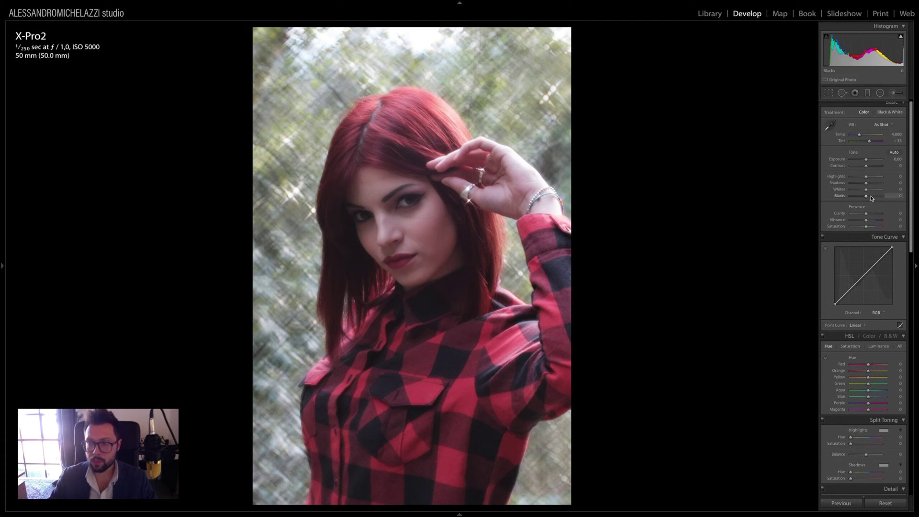
pyautogui.moveTo(863, 196); pyautogui.dragTo(860, 195)
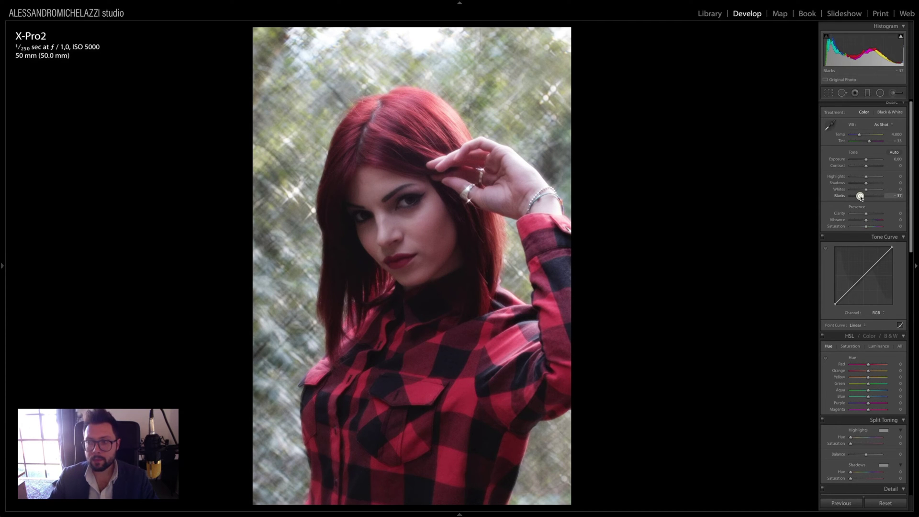
pyautogui.doubleClick(859, 197)
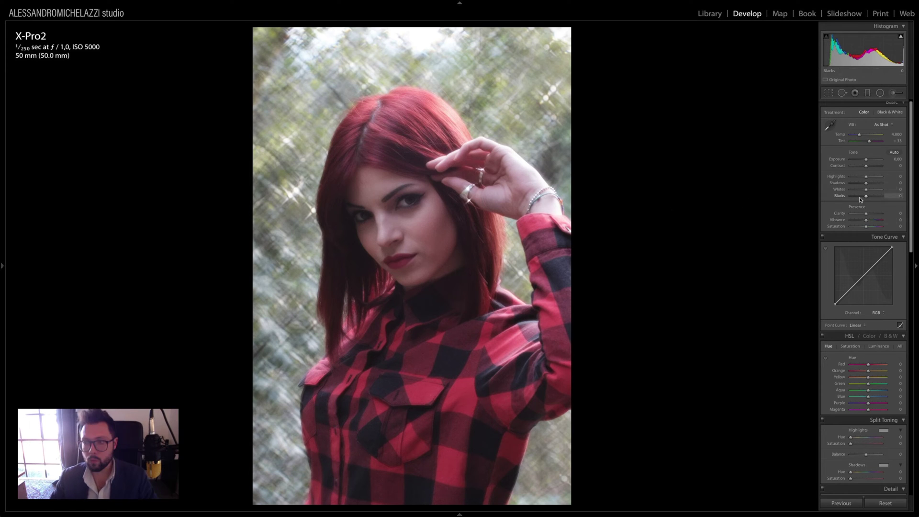
pyautogui.moveTo(866, 184); pyautogui.dragTo(872, 184)
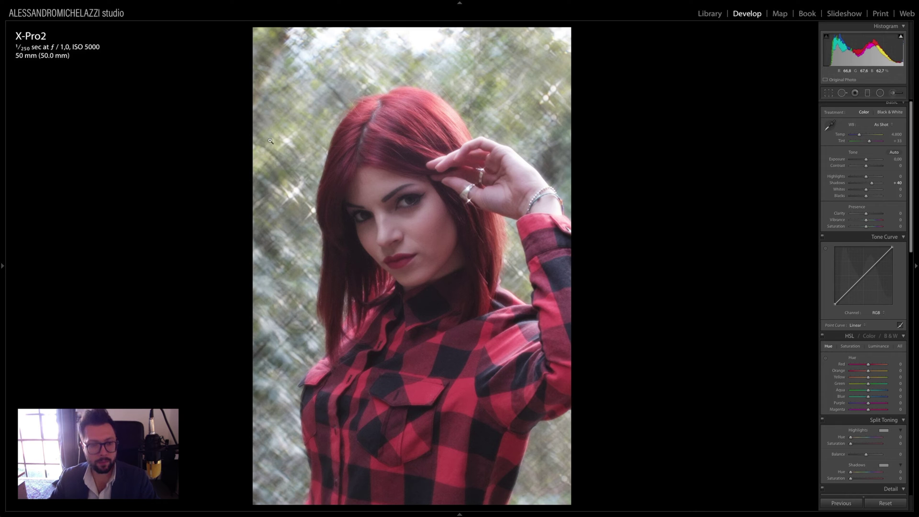
pyautogui.click(275, 197)
pyautogui.hotkey('ctrl', '=')
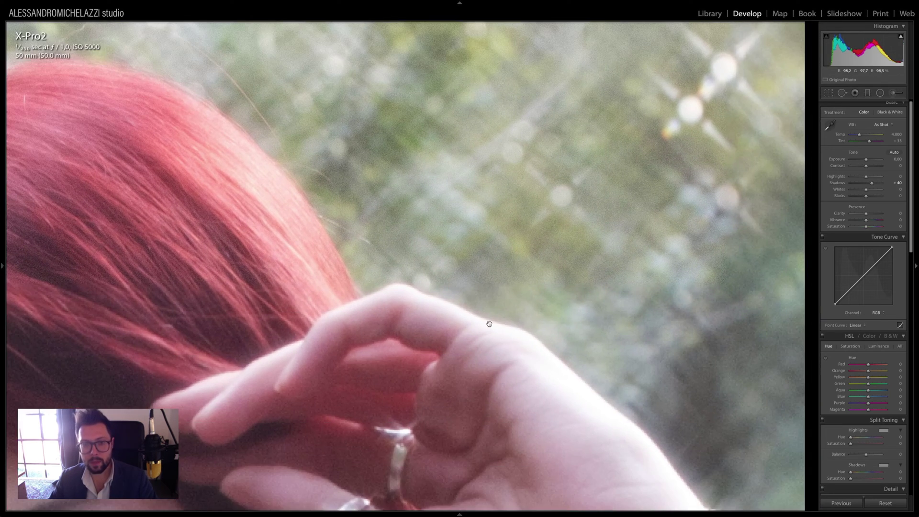
pyautogui.hotkey('ctrl', '-')
pyautogui.hotkey('ctrl', '-')
pyautogui.hotkey('ctrl', '-')
pyautogui.click(459, 229)
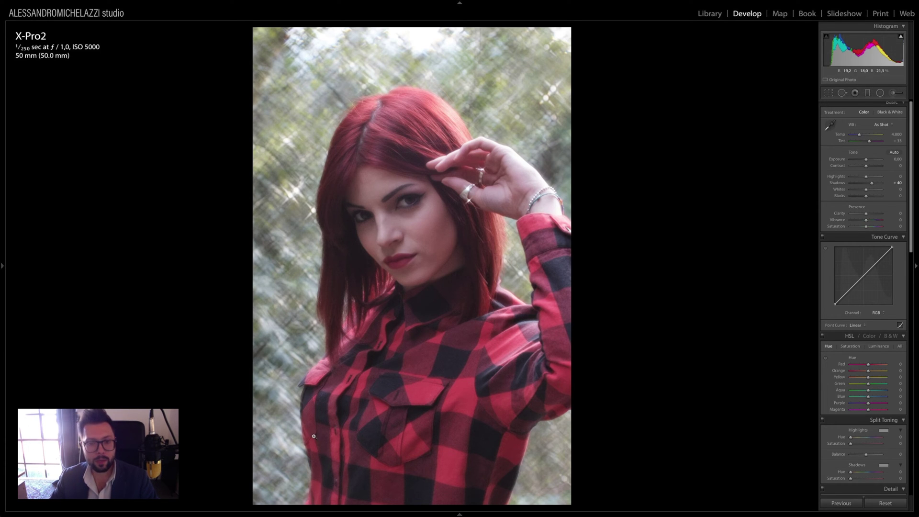
pyautogui.click(472, 196)
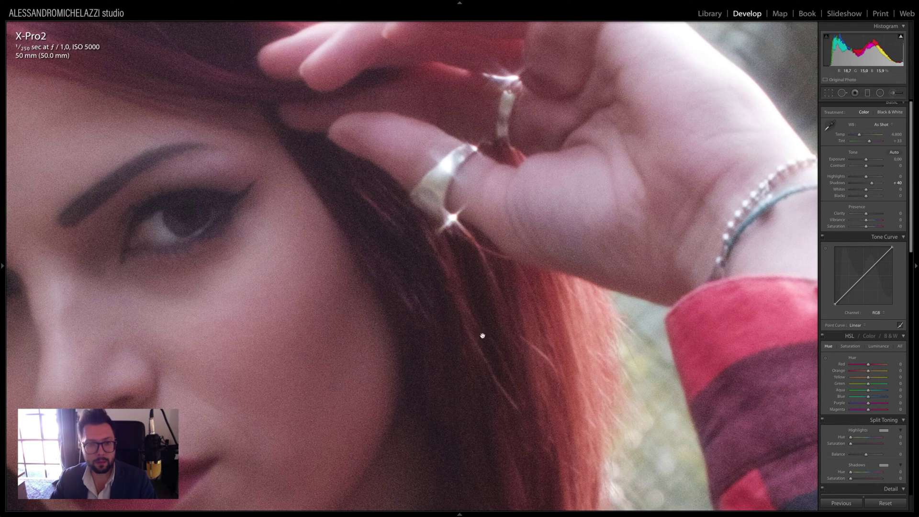
pyautogui.click(492, 367)
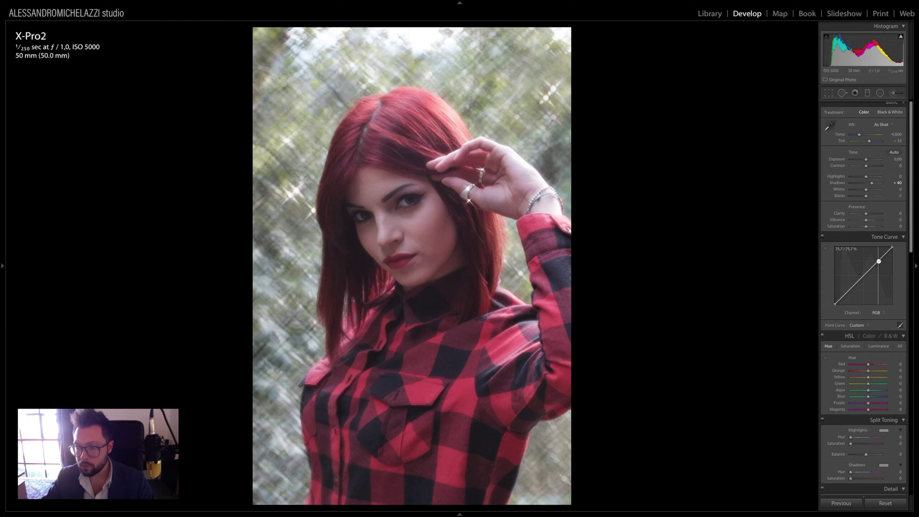
# Step: Raise the highlights point and slightly lower the shadows point on the tone curve
pyautogui.moveTo(877, 262); pyautogui.dragTo(874, 258)
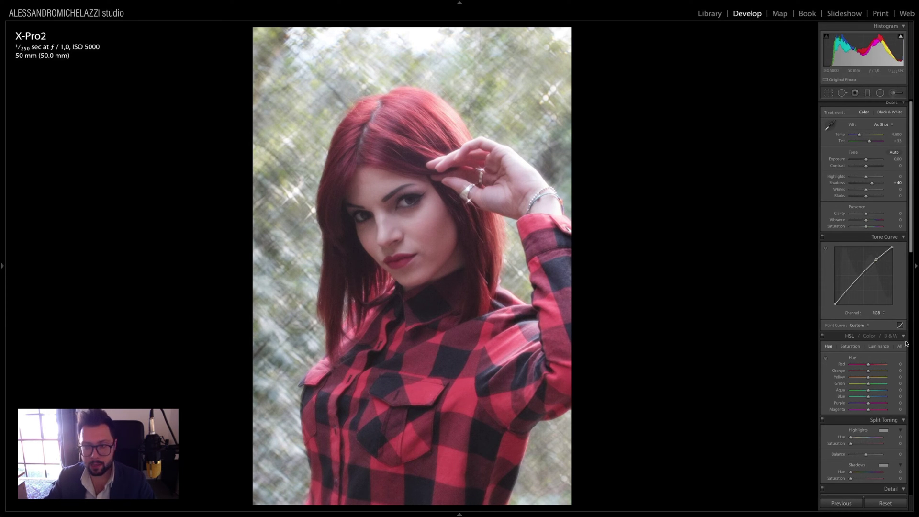
pyautogui.moveTo(849, 288); pyautogui.dragTo(848, 289)
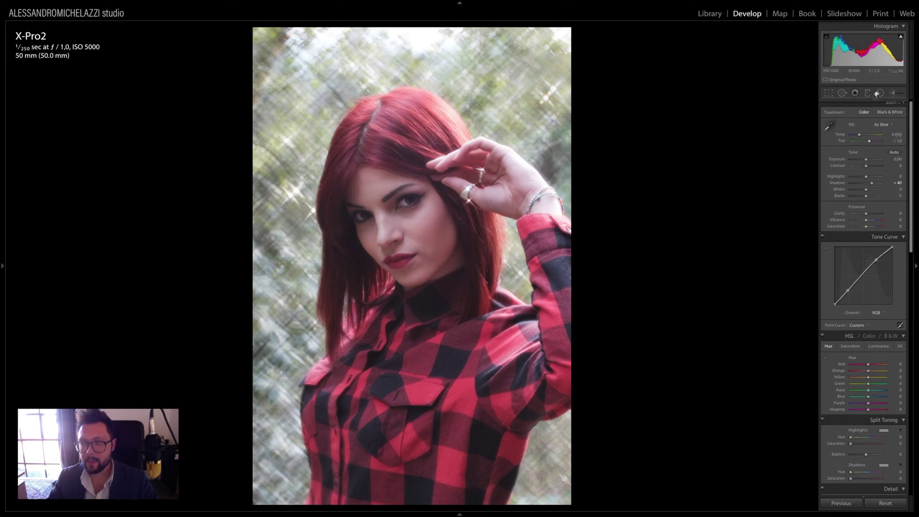
pyautogui.click(878, 94)
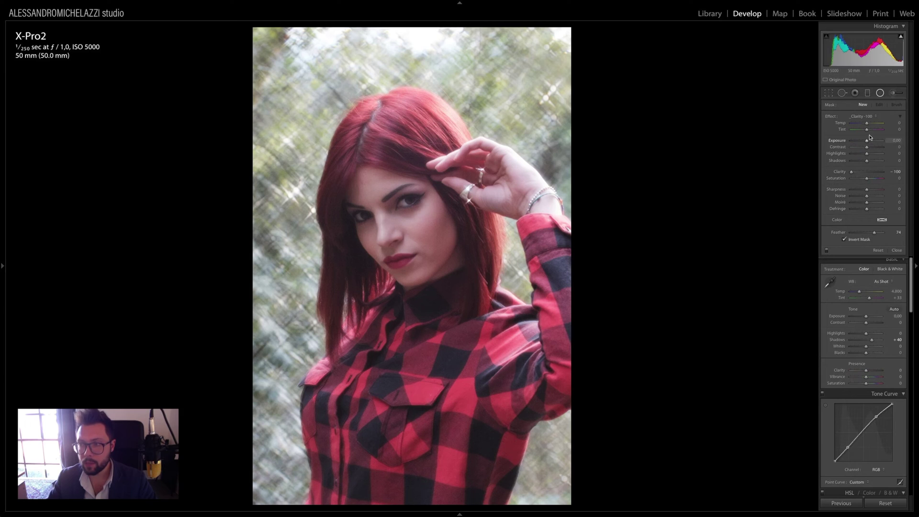
# Step: Draw a tilted radial filter around the face with exposure 0.14 and clarity 0
pyautogui.moveTo(867, 142); pyautogui.dragTo(868, 142)
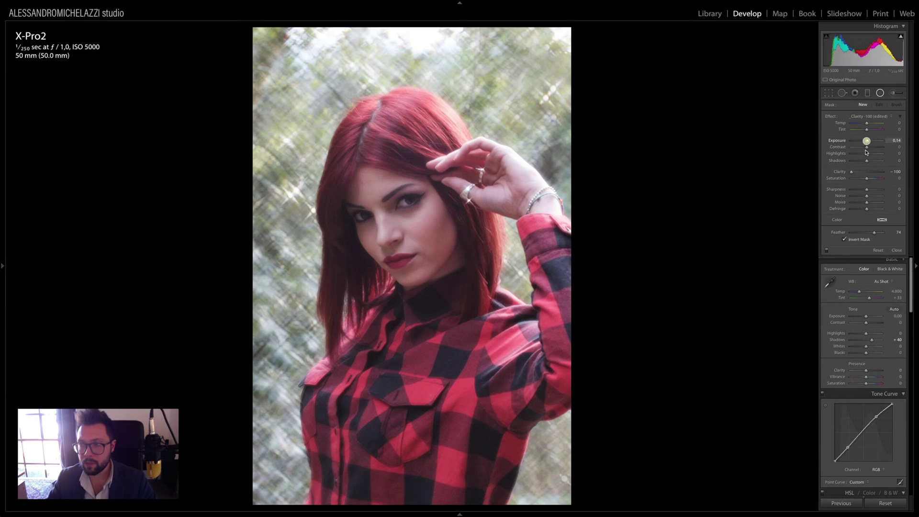
pyautogui.doubleClick(851, 173)
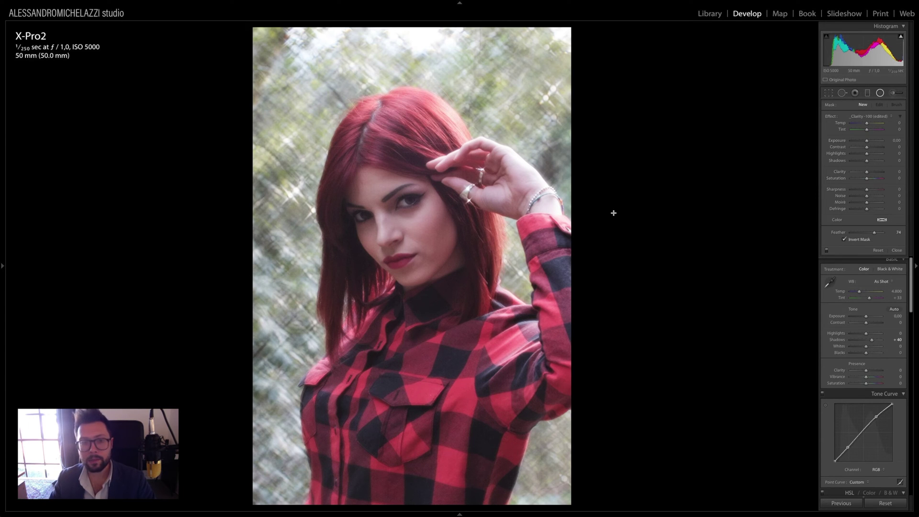
pyautogui.moveTo(396, 212); pyautogui.dragTo(455, 281)
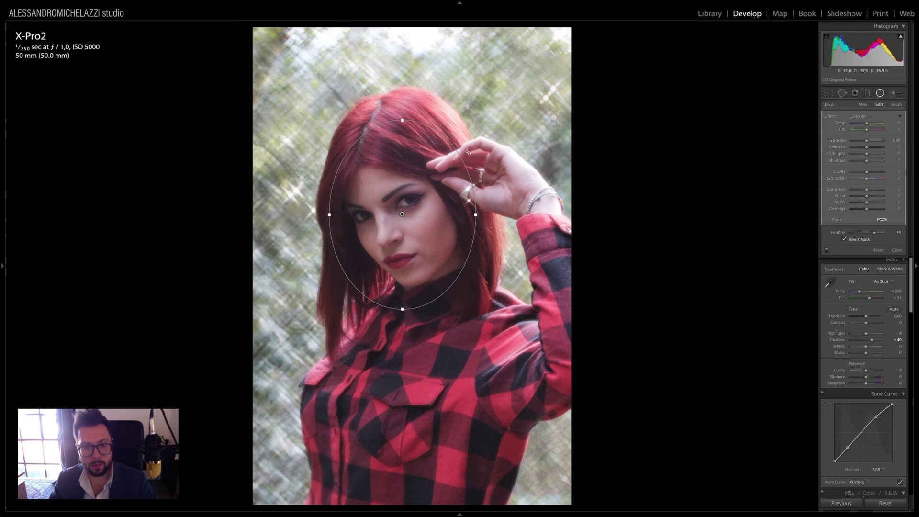
pyautogui.moveTo(468, 153); pyautogui.dragTo(441, 148)
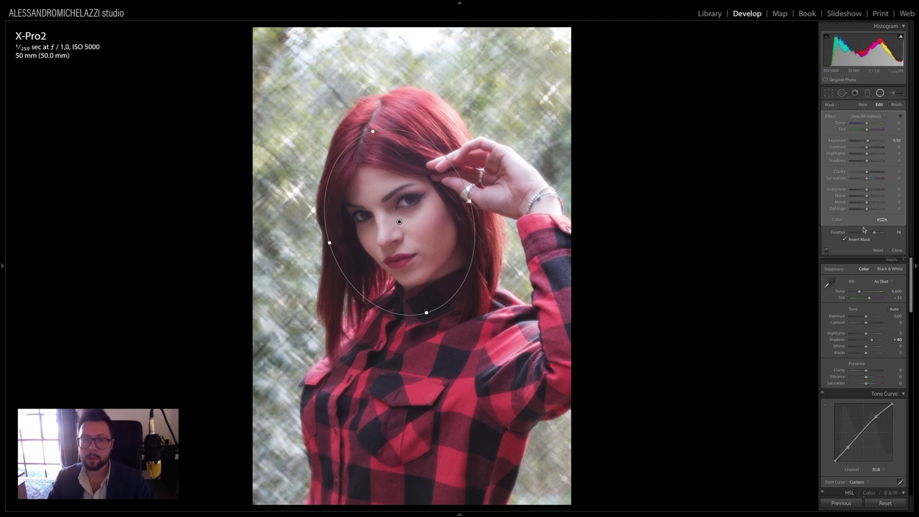
pyautogui.click(880, 93)
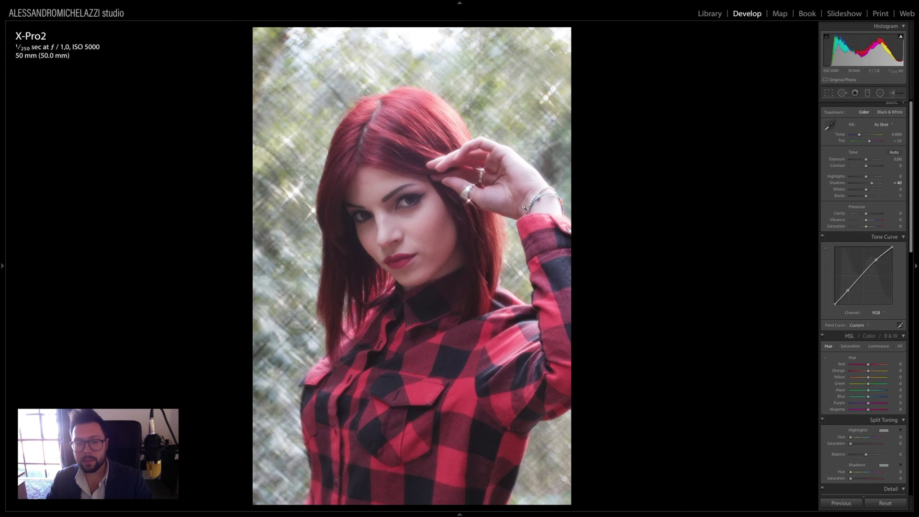
# Step: Choose the Adjustment Brush, zoom in on the nose and lips, then zoom back out
pyautogui.click(894, 92)
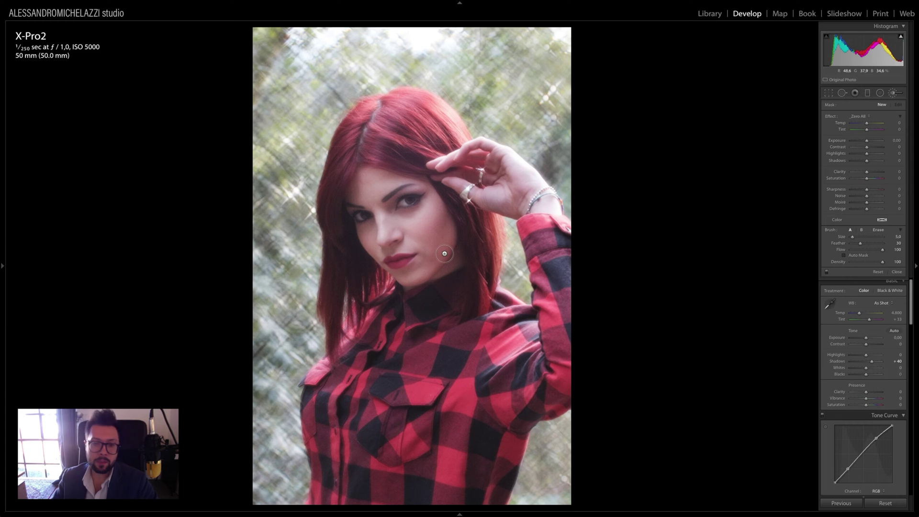
pyautogui.click(382, 212)
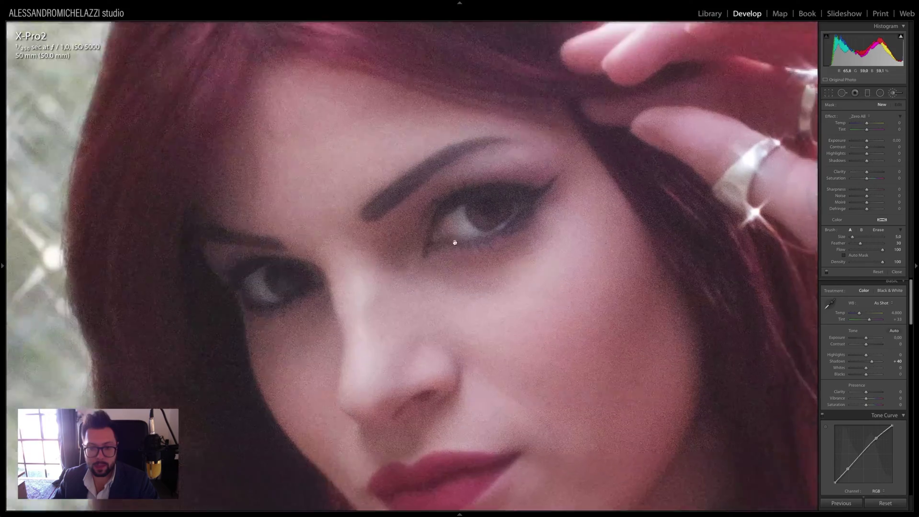
pyautogui.moveTo(530, 338); pyautogui.dragTo(410, 206)
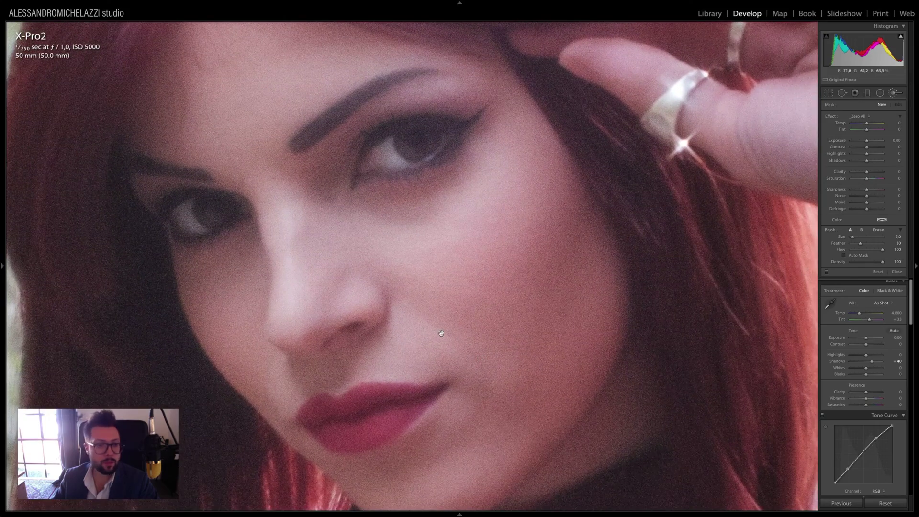
pyautogui.scroll(-3, 431, 325)
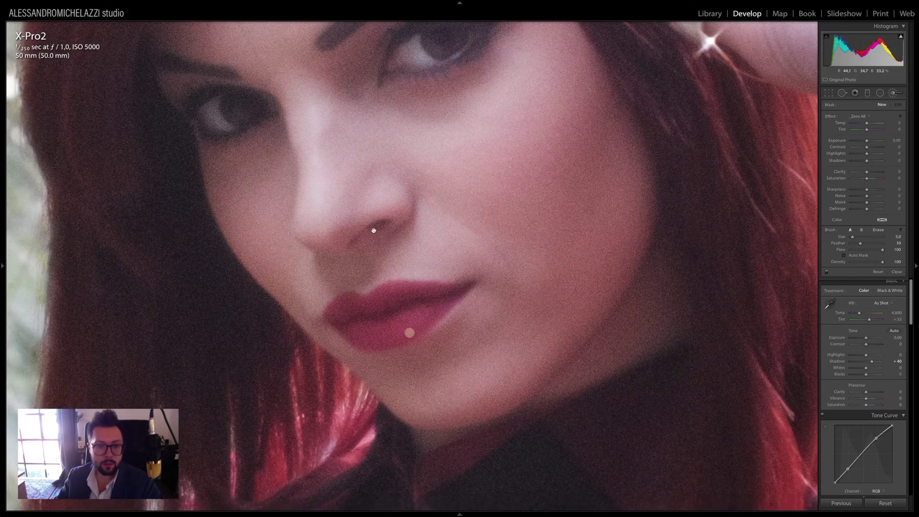
pyautogui.scroll(4, 409, 263)
pyautogui.scroll(2, 431, 287)
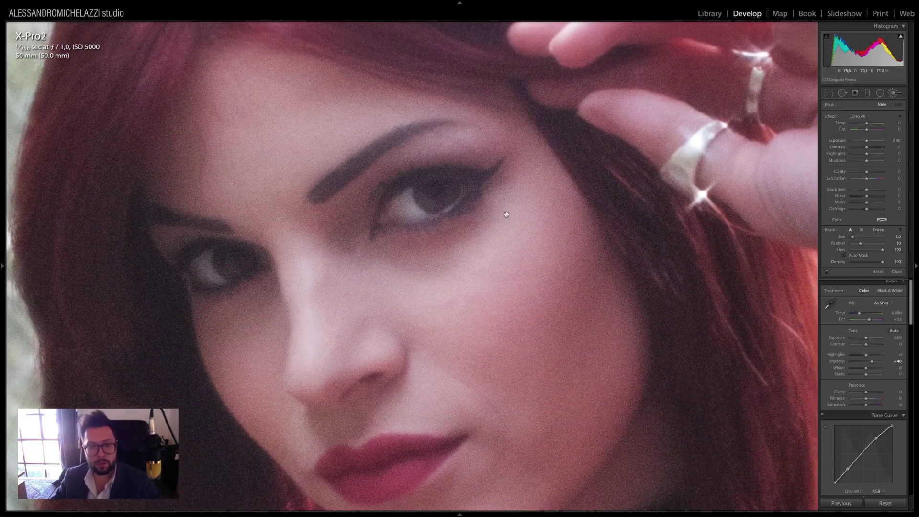
pyautogui.scroll(-3, 485, 299)
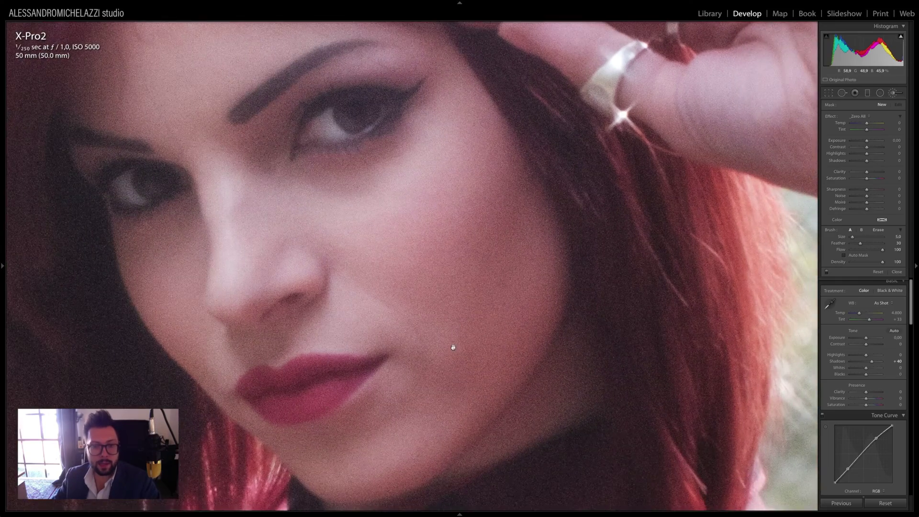
pyautogui.scroll(-2, 434, 289)
pyautogui.hotkey('ctrl', '-')
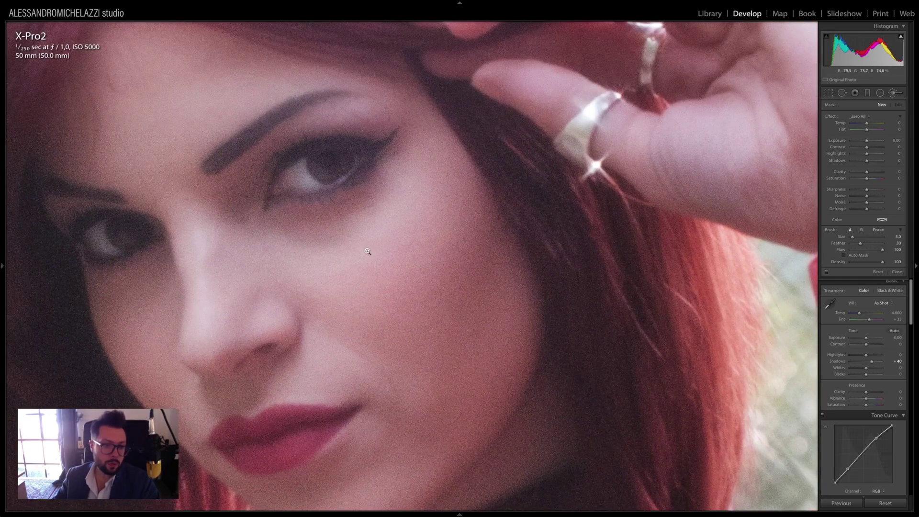
pyautogui.hotkey('ctrl', '-')
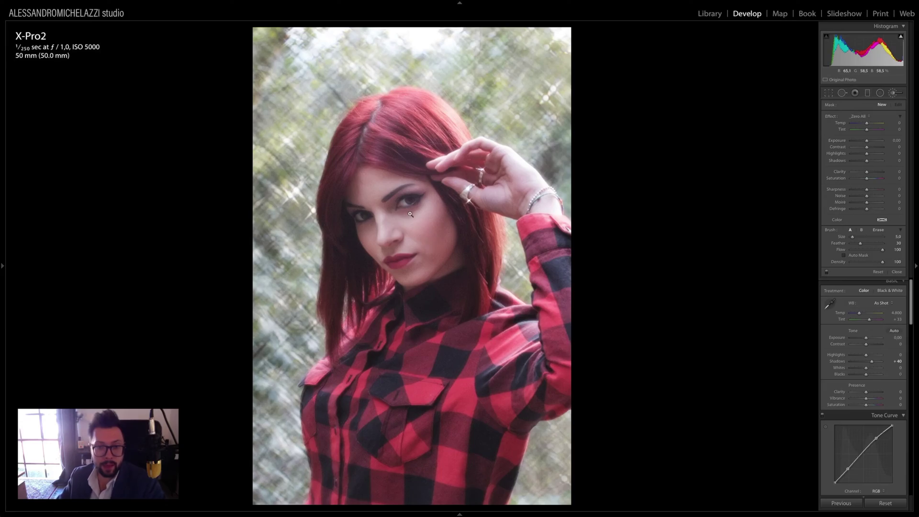
# Step: Zoom into the eyes and pan over the forehead, ringed hand and hair parting
pyautogui.click(407, 208)
pyautogui.scroll(-3, 441, 273)
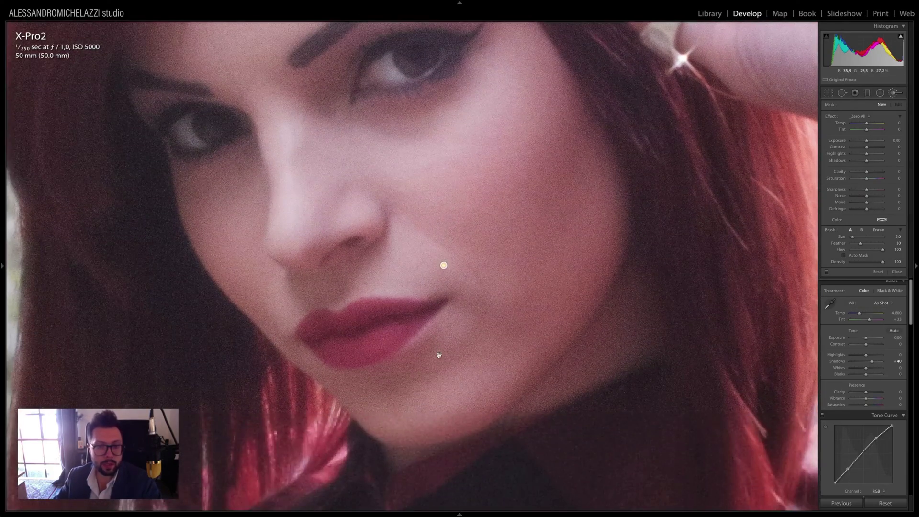
pyautogui.hscroll(2, 445, 237)
pyautogui.moveTo(444, 238); pyautogui.dragTo(433, 335)
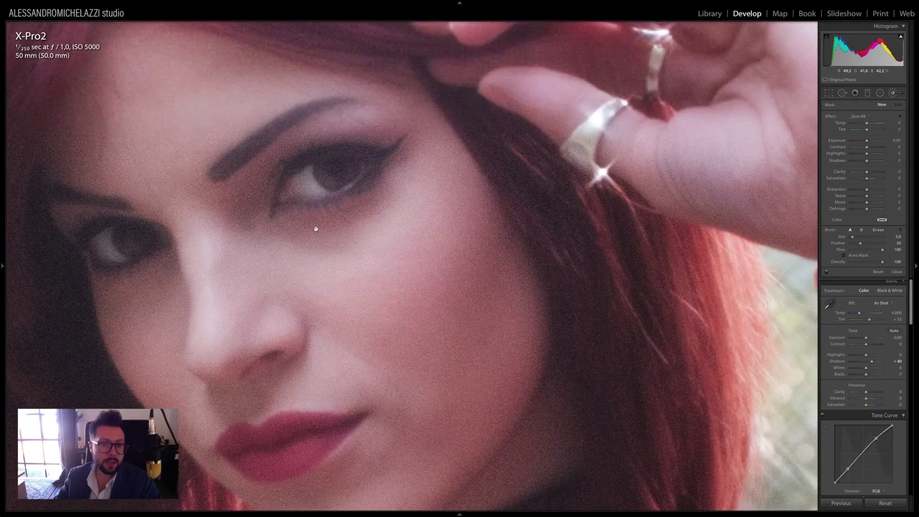
pyautogui.moveTo(314, 226); pyautogui.dragTo(386, 294)
pyautogui.moveTo(248, 173); pyautogui.dragTo(399, 250)
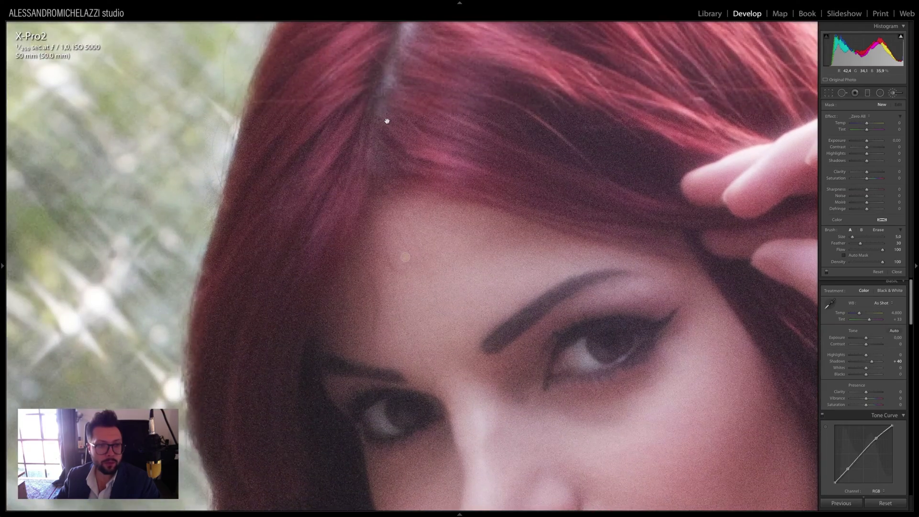
pyautogui.moveTo(386, 117); pyautogui.dragTo(379, 236)
pyautogui.moveTo(379, 296); pyautogui.dragTo(279, 153)
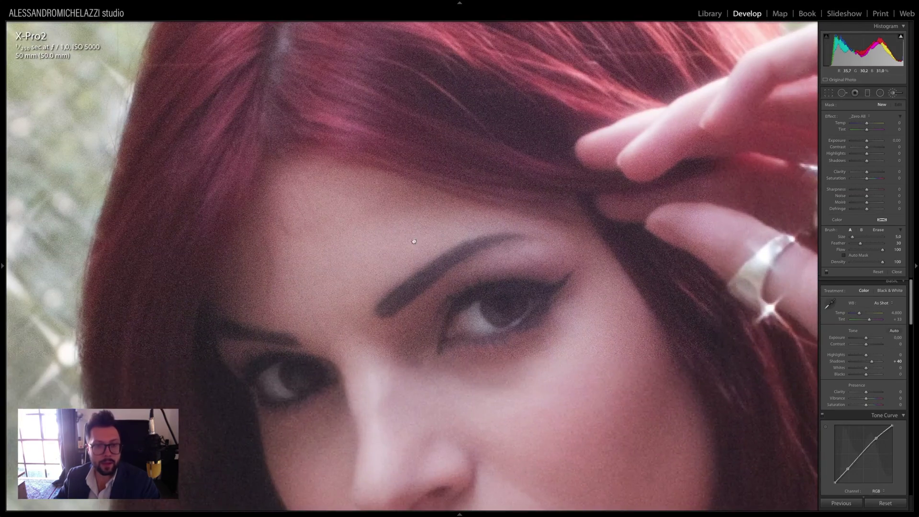
pyautogui.moveTo(440, 308); pyautogui.dragTo(387, 180)
pyautogui.moveTo(432, 278); pyautogui.dragTo(387, 214)
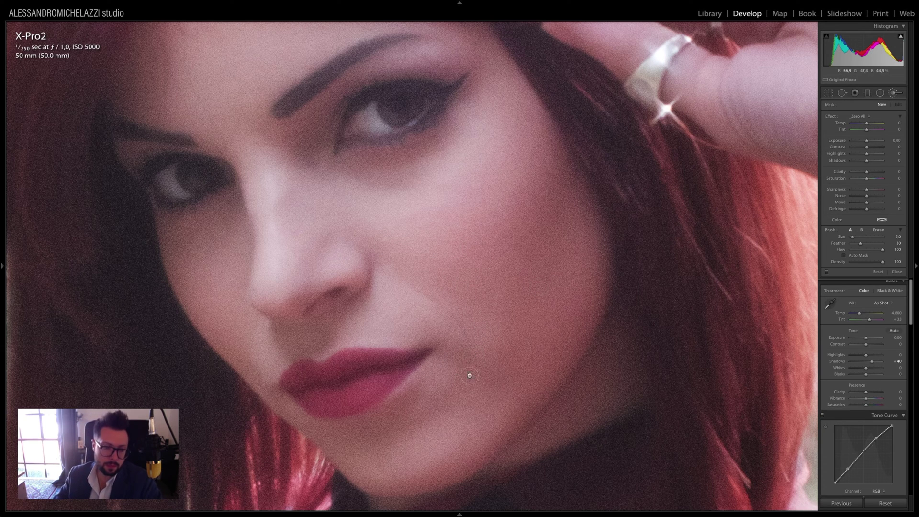
pyautogui.hscroll(1, 531, 366)
pyautogui.hscroll(2, 517, 366)
pyautogui.hscroll(3, 467, 302)
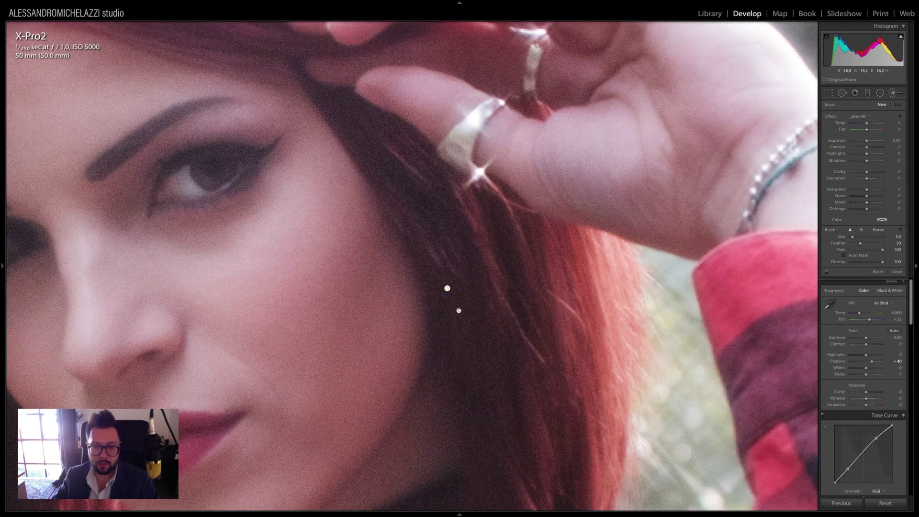
pyautogui.scroll(-2, 424, 261)
pyautogui.hscroll(2, 424, 261)
pyautogui.hscroll(2, 420, 308)
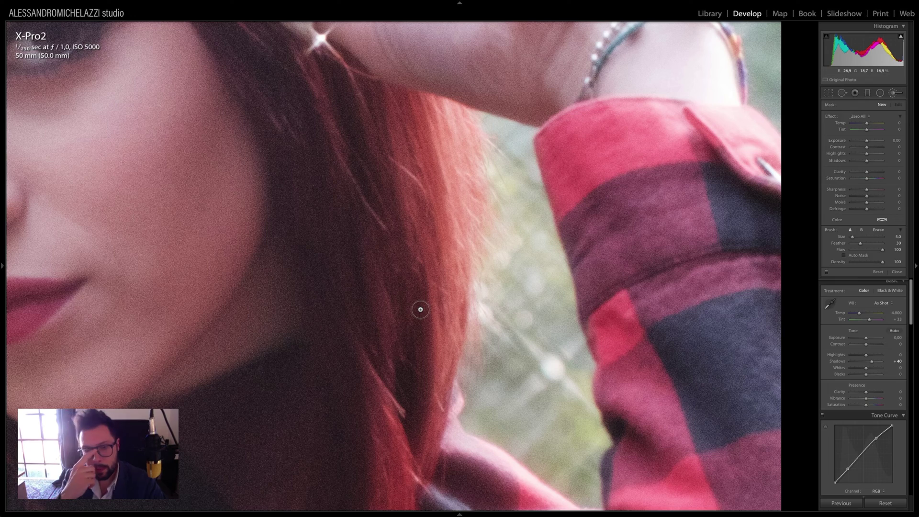
# Step: Pan across the face, hand and ring to inspect the skin up close
pyautogui.moveTo(252, 220); pyautogui.dragTo(404, 252)
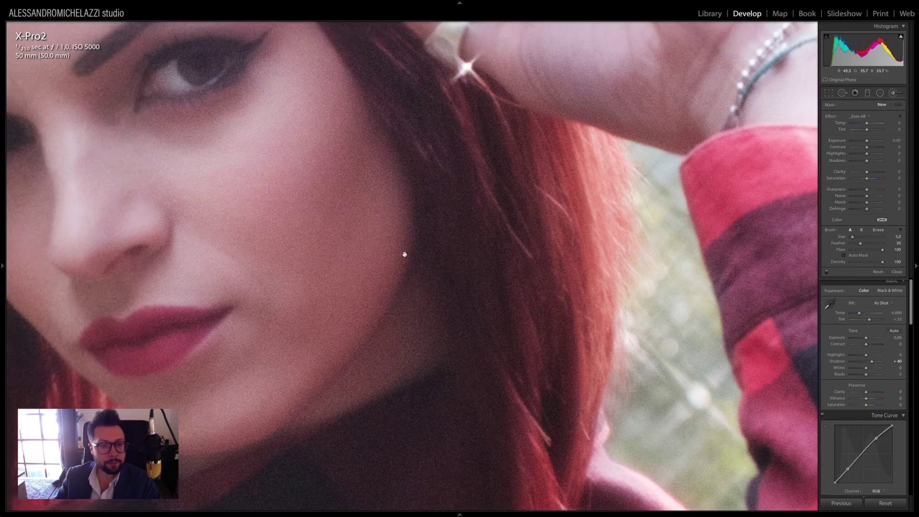
pyautogui.moveTo(315, 272); pyautogui.dragTo(468, 268)
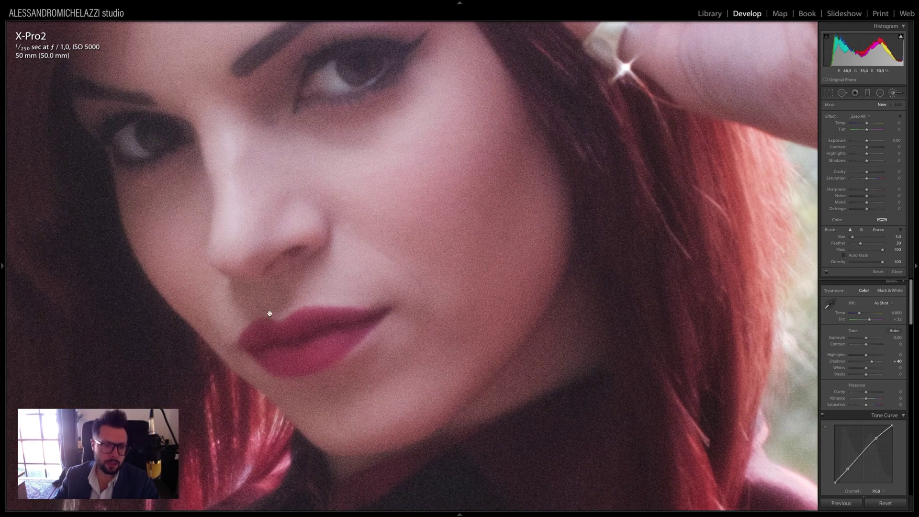
pyautogui.moveTo(185, 329); pyautogui.dragTo(308, 246)
pyautogui.scroll(-2, 231, 236)
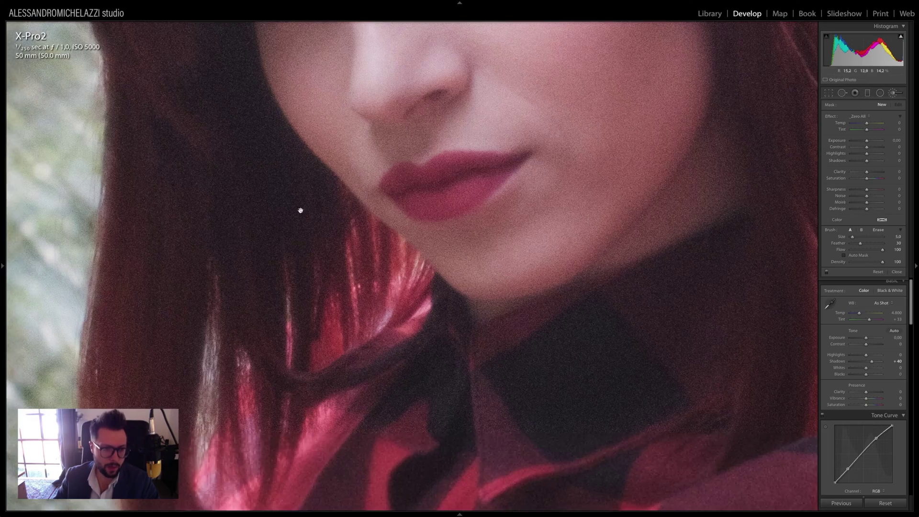
pyautogui.moveTo(351, 178); pyautogui.dragTo(252, 327)
pyautogui.moveTo(478, 213); pyautogui.dragTo(383, 273)
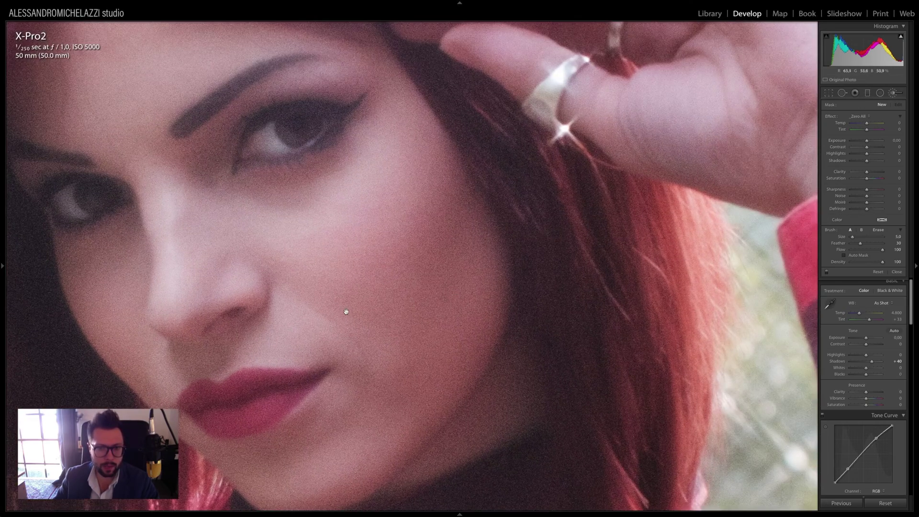
pyautogui.moveTo(302, 222); pyautogui.dragTo(367, 265)
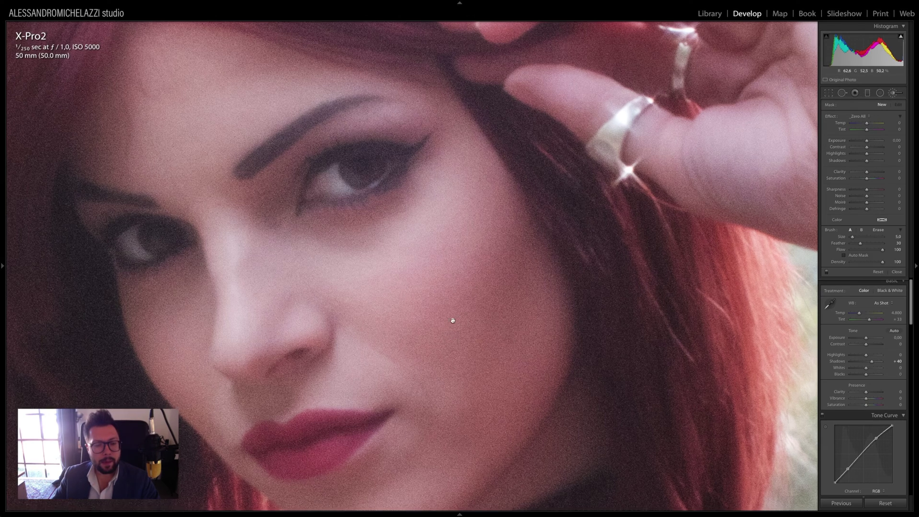
pyautogui.moveTo(447, 328); pyautogui.dragTo(435, 255)
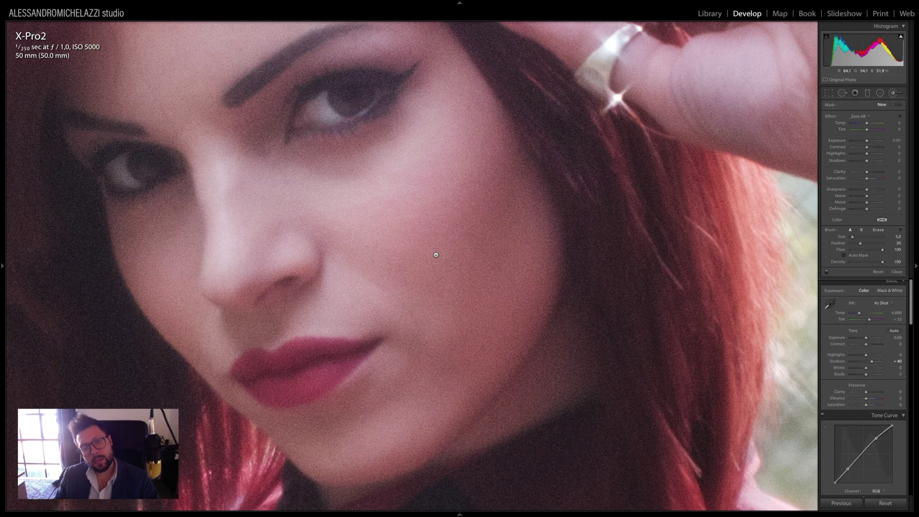
# Step: Set the brush Clarity to -100 and place a softening pin on the cheek
pyautogui.press('z')
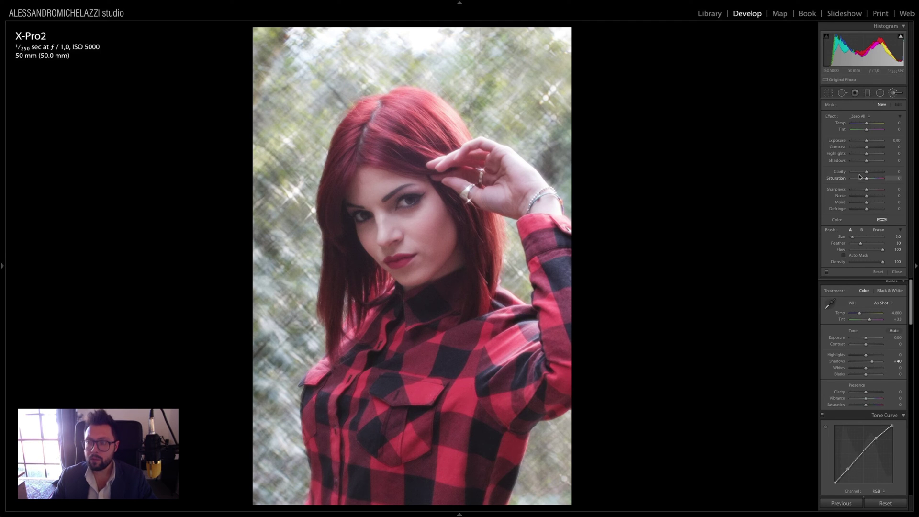
pyautogui.moveTo(866, 174); pyautogui.dragTo(860, 173)
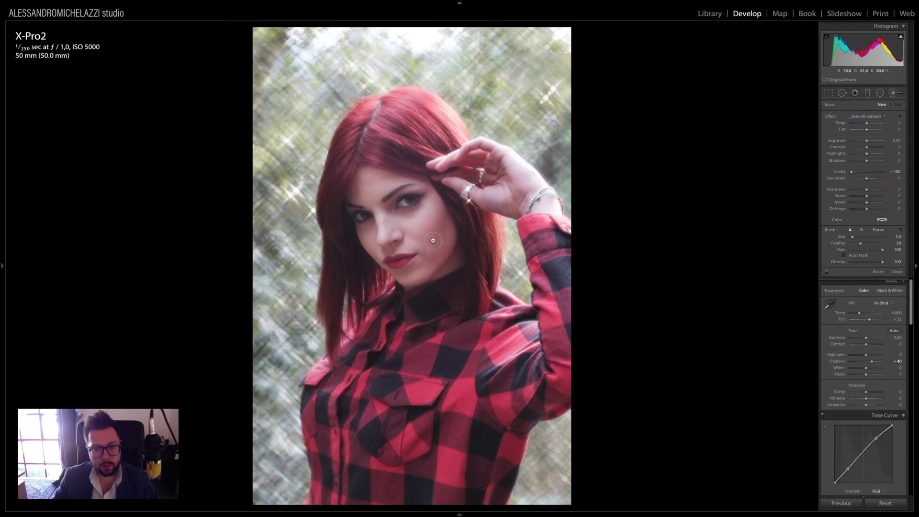
pyautogui.click(430, 223)
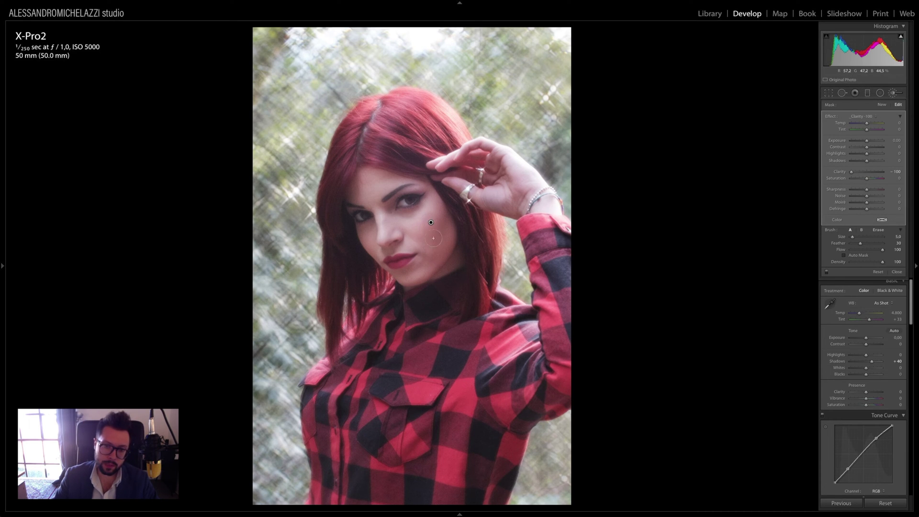
pyautogui.press('z')
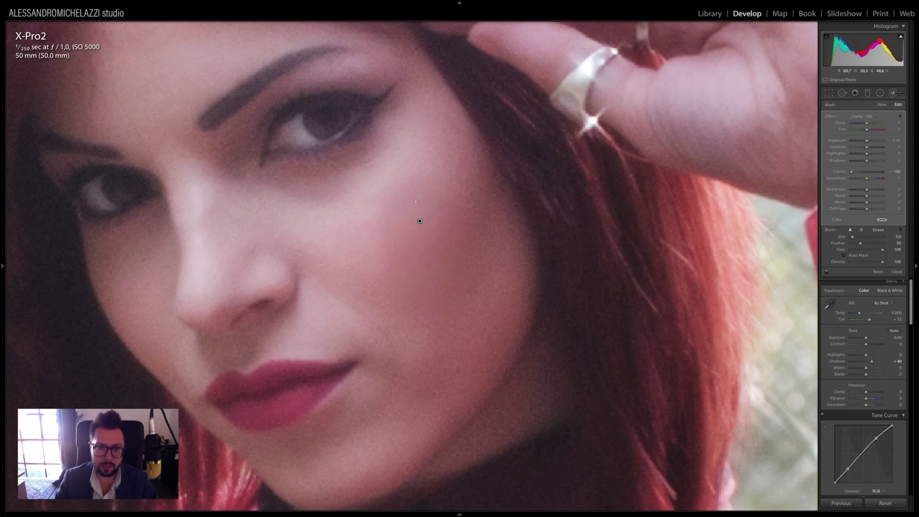
pyautogui.press('z')
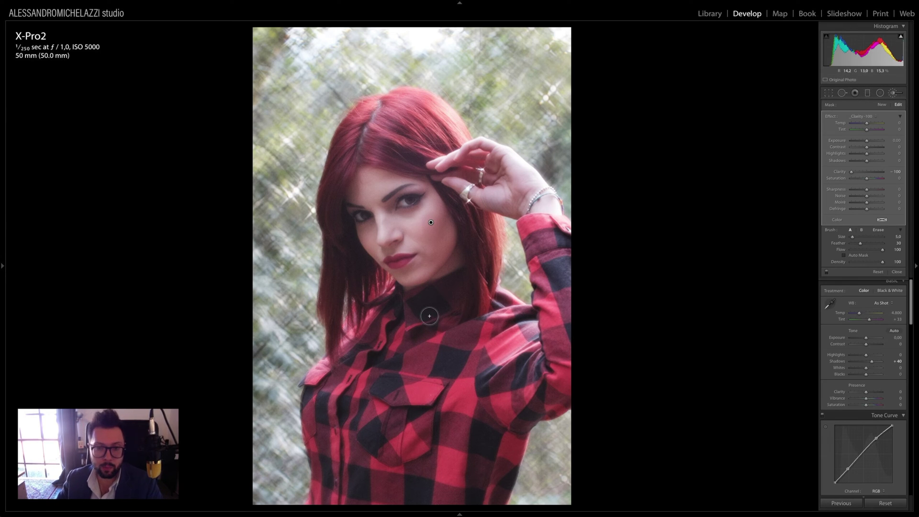
pyautogui.press('o')
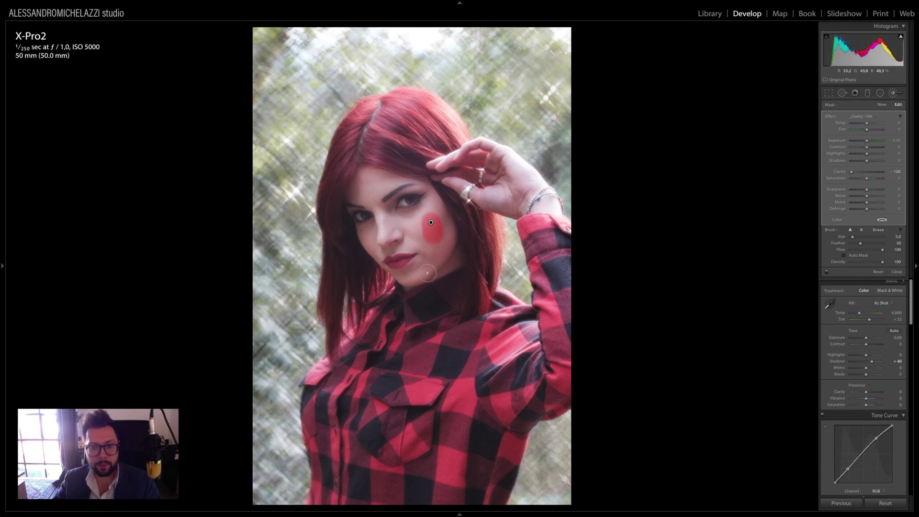
# Step: Brush the softening over the cheek, jaw, forehead, chin and around the eyes
pyautogui.moveTo(433, 219)
pyautogui.mouseDown()
pyautogui.moveTo(422, 269)
pyautogui.moveTo(437, 256)
pyautogui.moveTo(447, 219)
pyautogui.moveTo(437, 207)
pyautogui.moveTo(392, 224)
pyautogui.moveTo(429, 238)
pyautogui.moveTo(409, 244)
pyautogui.moveTo(385, 217)
pyautogui.mouseUp()
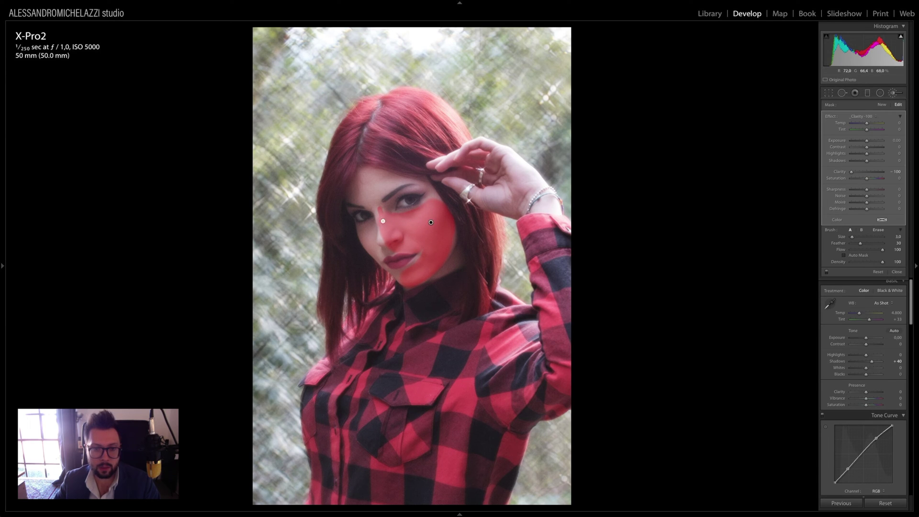
pyautogui.moveTo(368, 201); pyautogui.dragTo(384, 186)
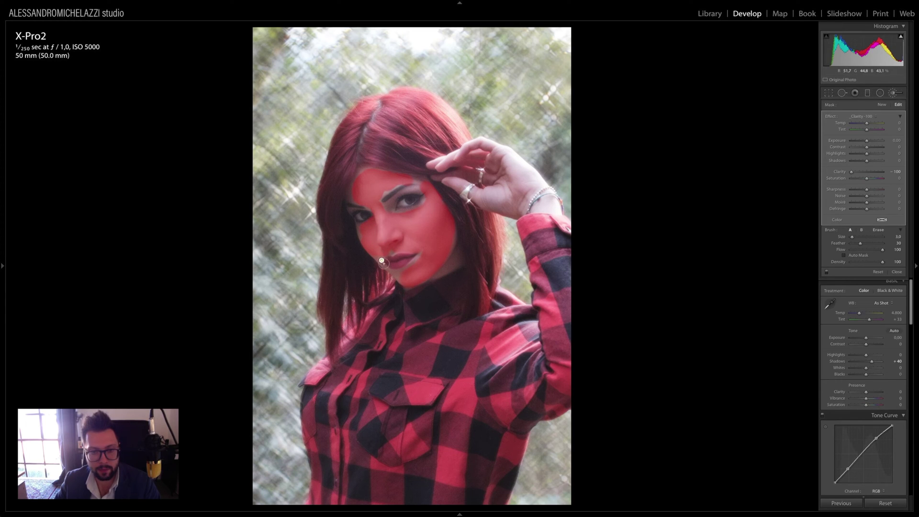
pyautogui.moveTo(431, 222)
pyautogui.mouseDown()
pyautogui.moveTo(416, 272)
pyautogui.moveTo(443, 265)
pyautogui.mouseUp()
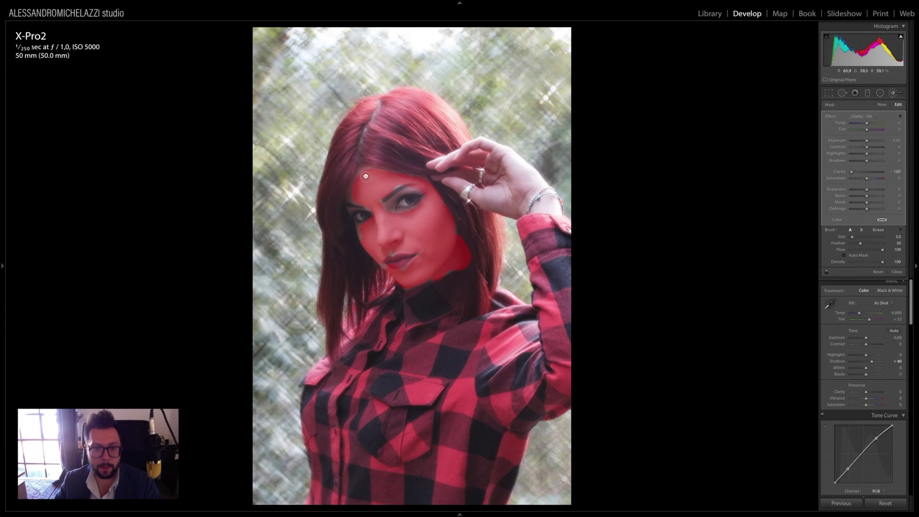
pyautogui.moveTo(355, 193)
pyautogui.mouseDown()
pyautogui.moveTo(386, 209)
pyautogui.moveTo(423, 198)
pyautogui.mouseUp()
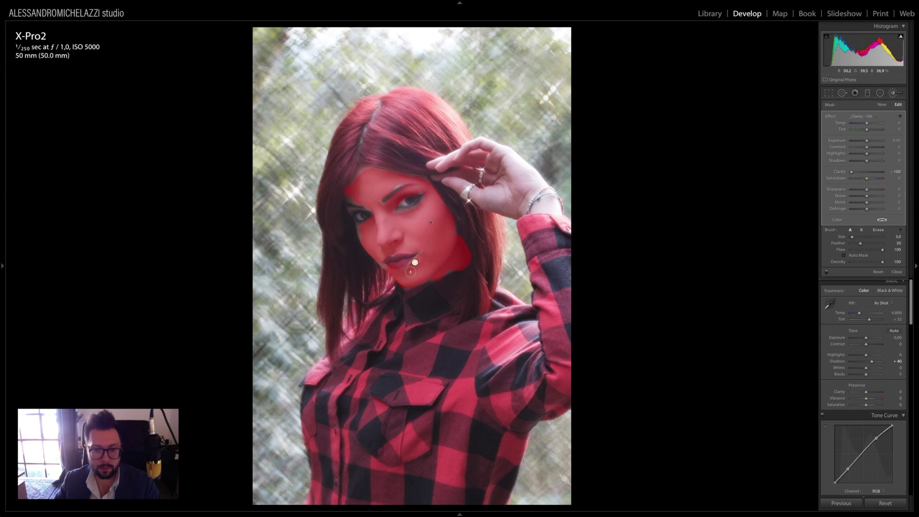
# Step: Erase the softening from the eye and lips, then hide the mask overlay
pyautogui.press('alt')
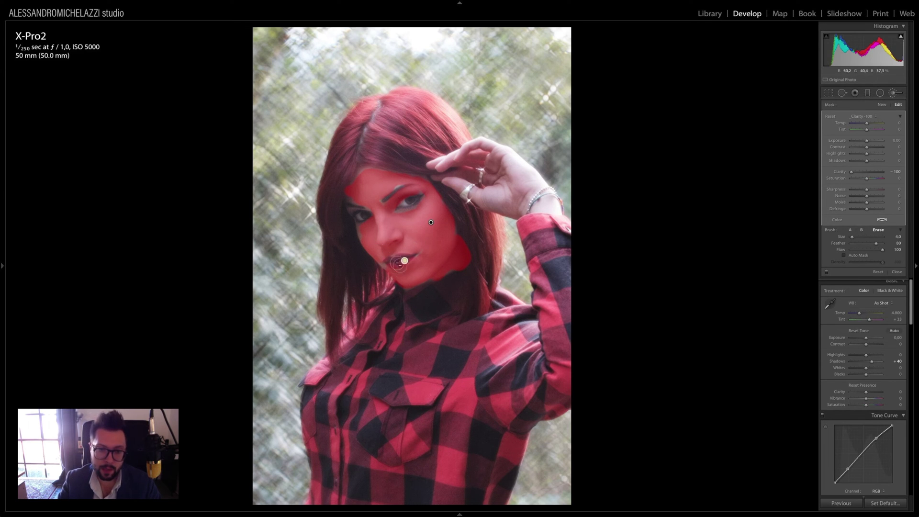
pyautogui.moveTo(362, 217)
pyautogui.mouseDown()
pyautogui.moveTo(387, 200)
pyautogui.moveTo(404, 202)
pyautogui.mouseUp()
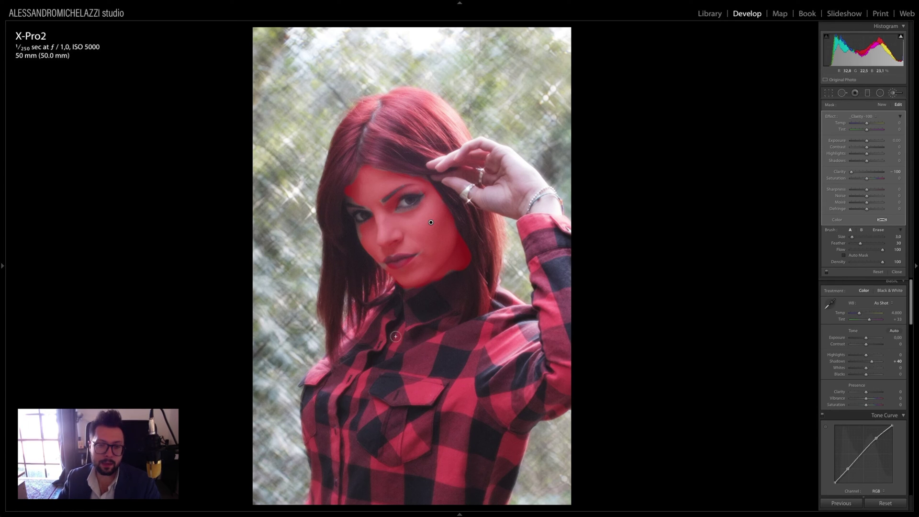
pyautogui.press('o')
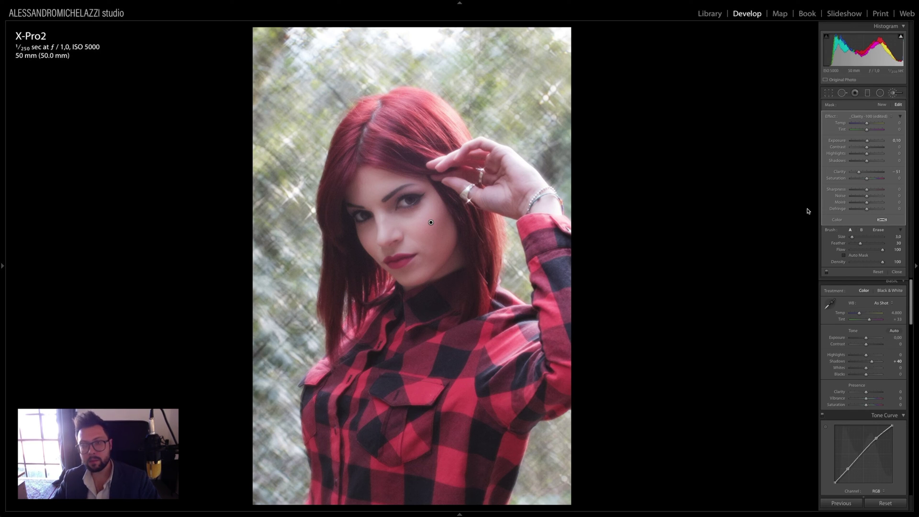
# Step: Close the Adjustment Brush with face Clarity at about -51 and exposure +0.10
pyautogui.click(892, 93)
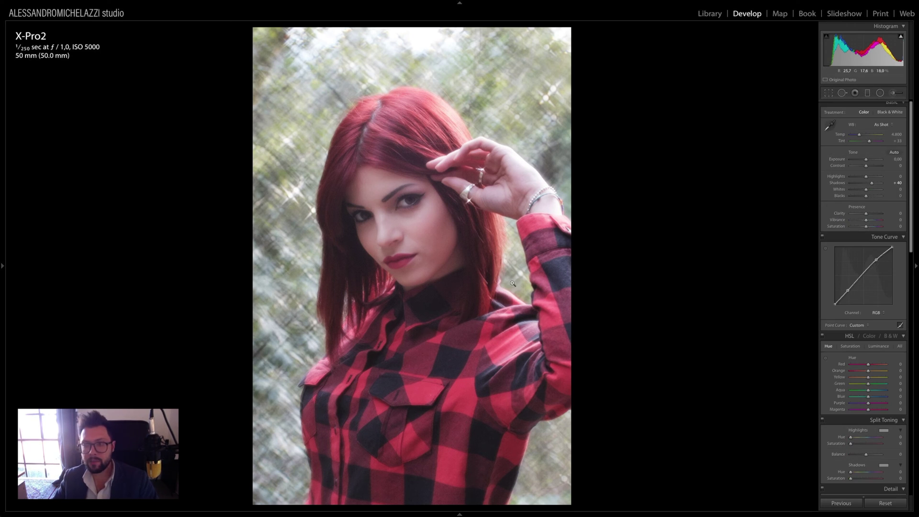
# Step: Add a new brush adjustment with Clarity reset and Saturation +10, painted over the lips
pyautogui.click(890, 93)
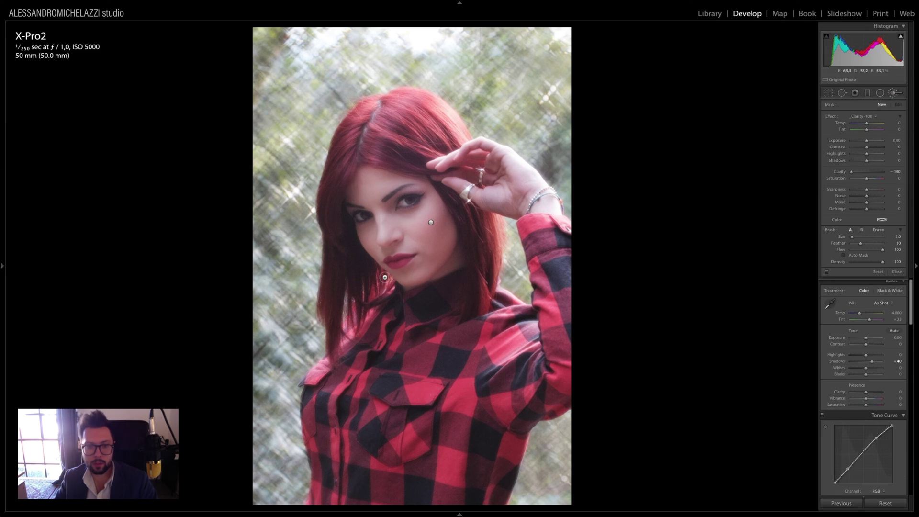
pyautogui.press('z')
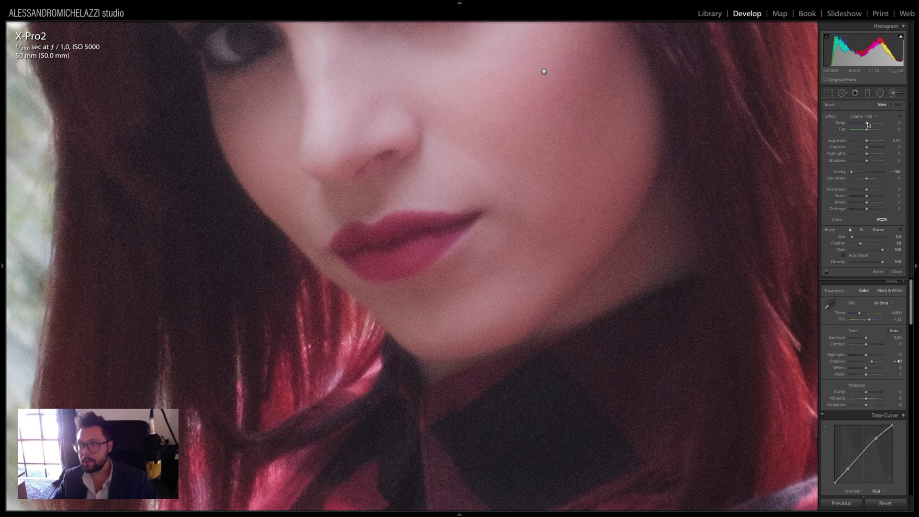
pyautogui.doubleClick(852, 172)
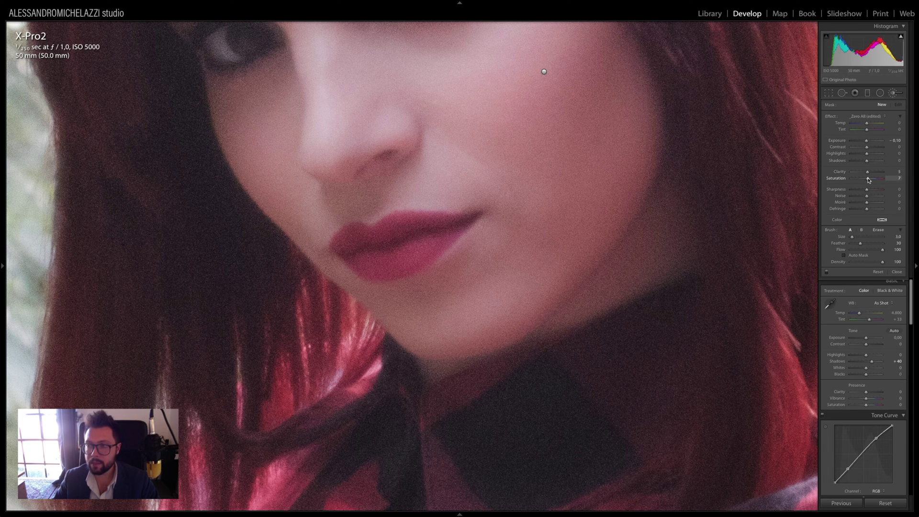
pyautogui.moveTo(867, 179); pyautogui.dragTo(869, 180)
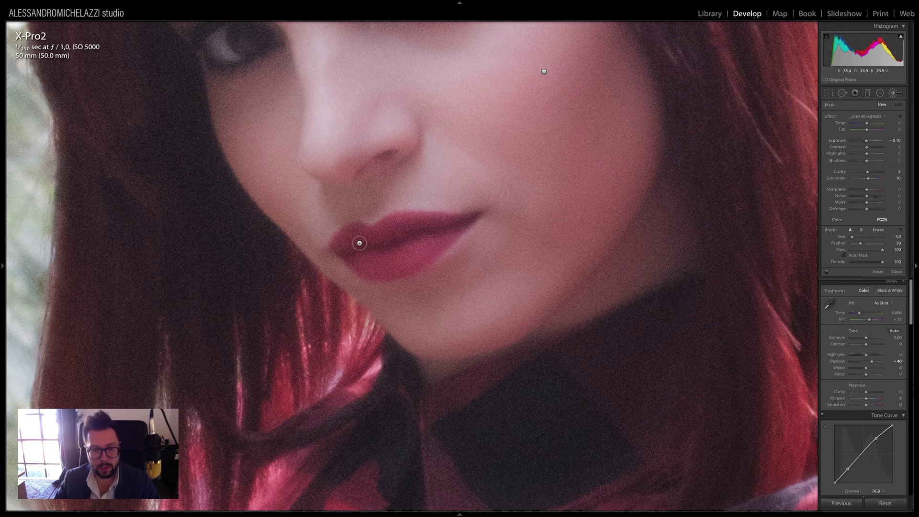
pyautogui.scroll(2, 359, 242)
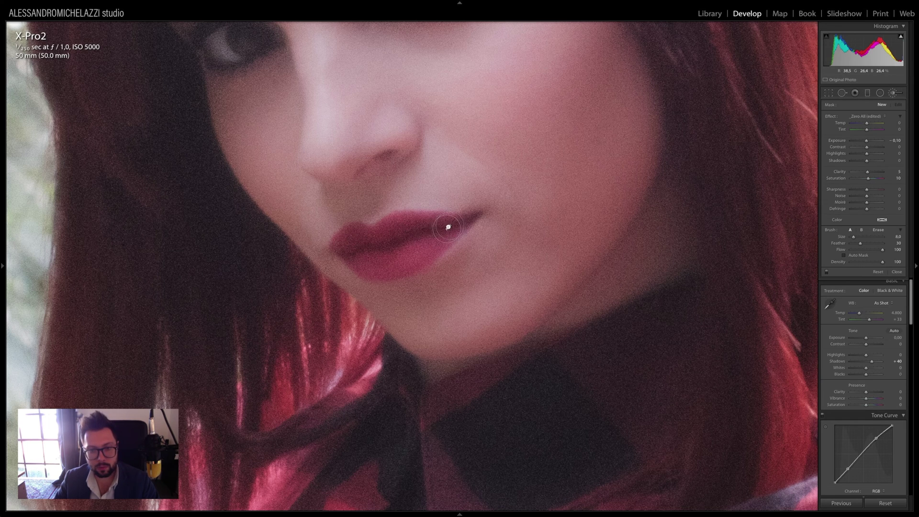
pyautogui.click(378, 252)
pyautogui.press('z')
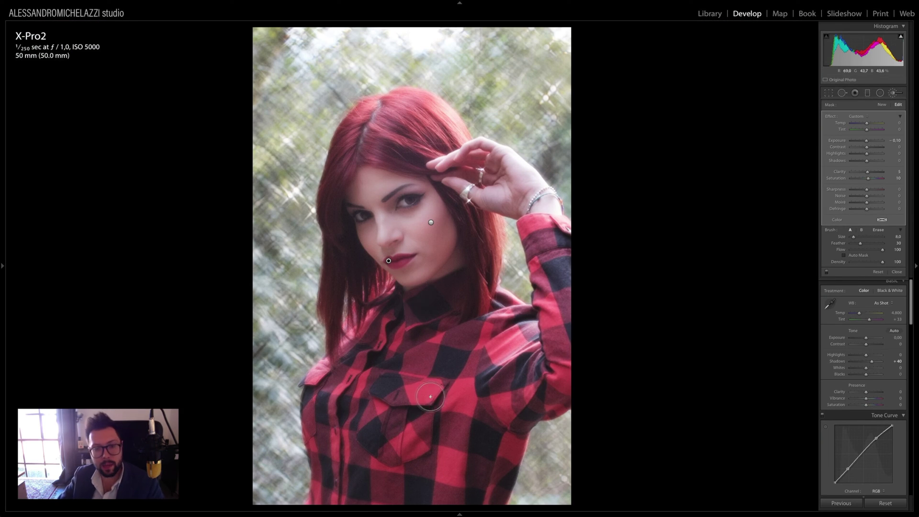
# Step: Paint a +0.10 exposure brush lift over the right eye, then start a radial vignette
pyautogui.click(897, 94)
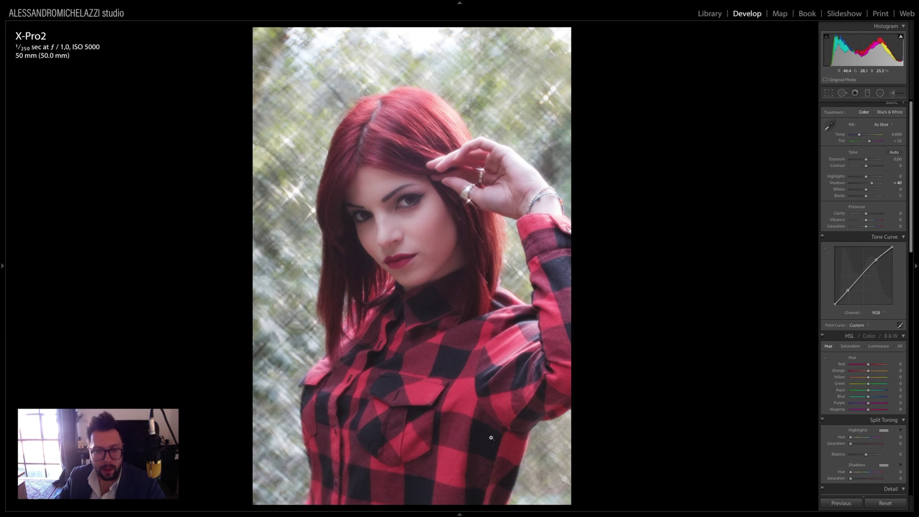
pyautogui.click(407, 201)
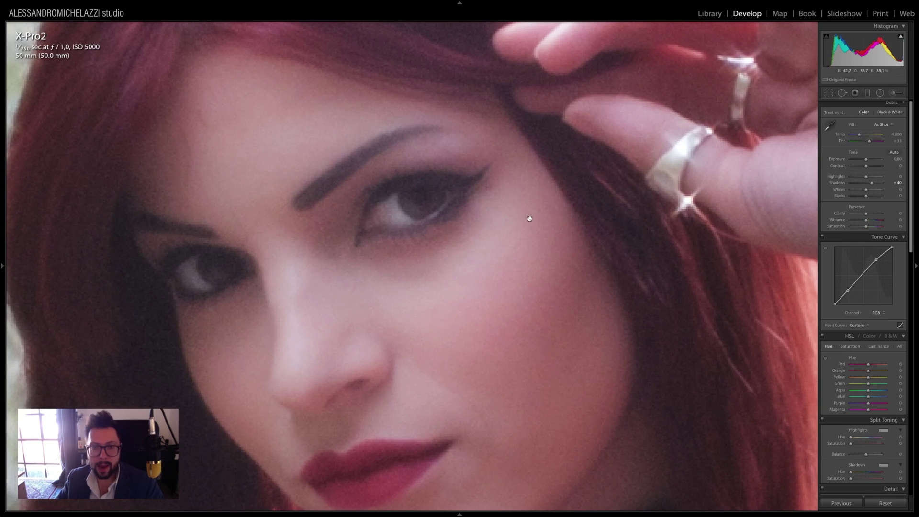
pyautogui.click(893, 94)
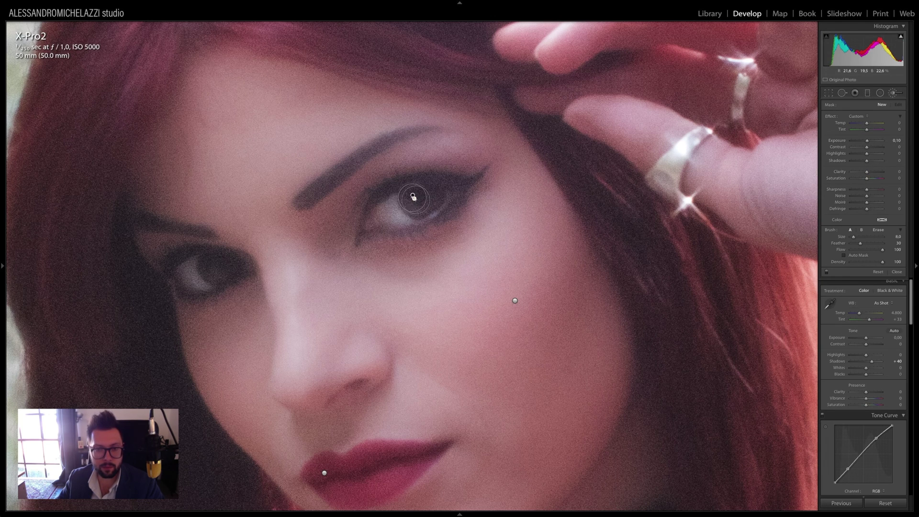
pyautogui.moveTo(419, 198); pyautogui.dragTo(434, 199)
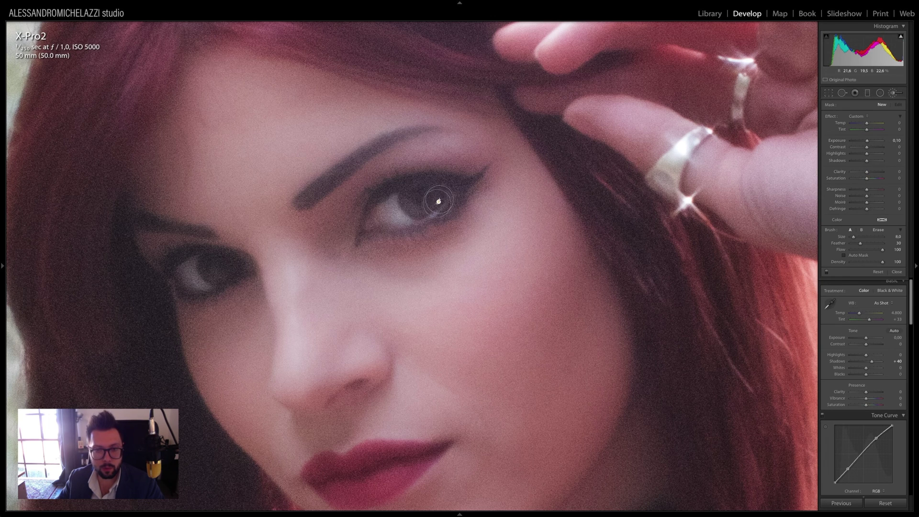
pyautogui.click(511, 308)
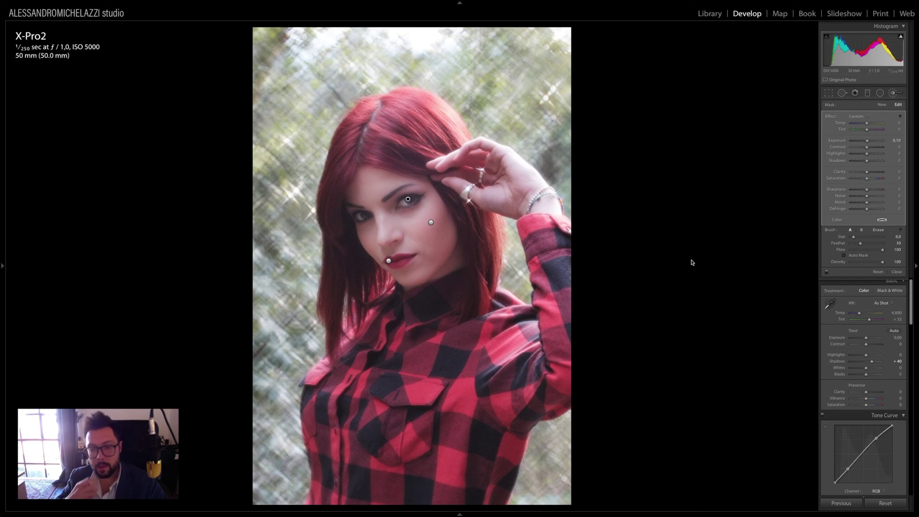
pyautogui.click(880, 93)
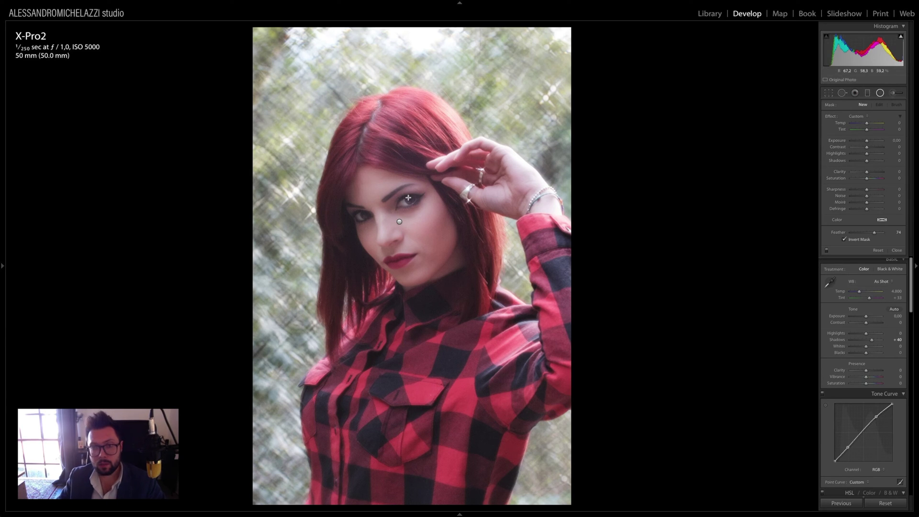
# Step: Draw a large radial ellipse around the model and darken the background outside it
pyautogui.moveTo(422, 239); pyautogui.dragTo(537, 370)
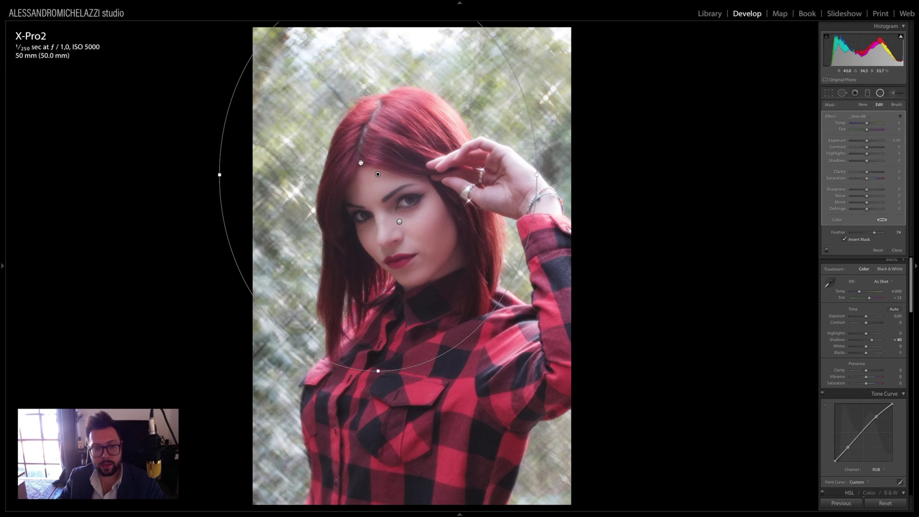
pyautogui.moveTo(378, 174); pyautogui.dragTo(415, 286)
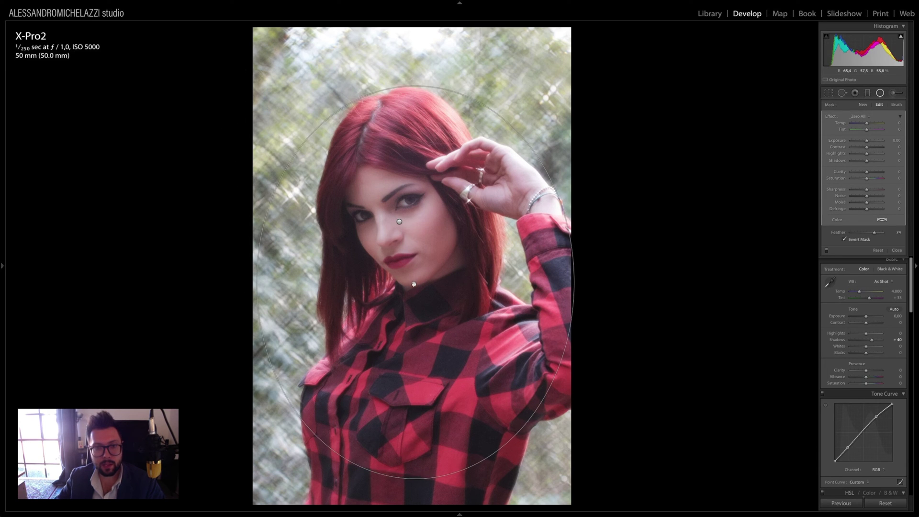
pyautogui.moveTo(565, 289); pyautogui.dragTo(557, 287)
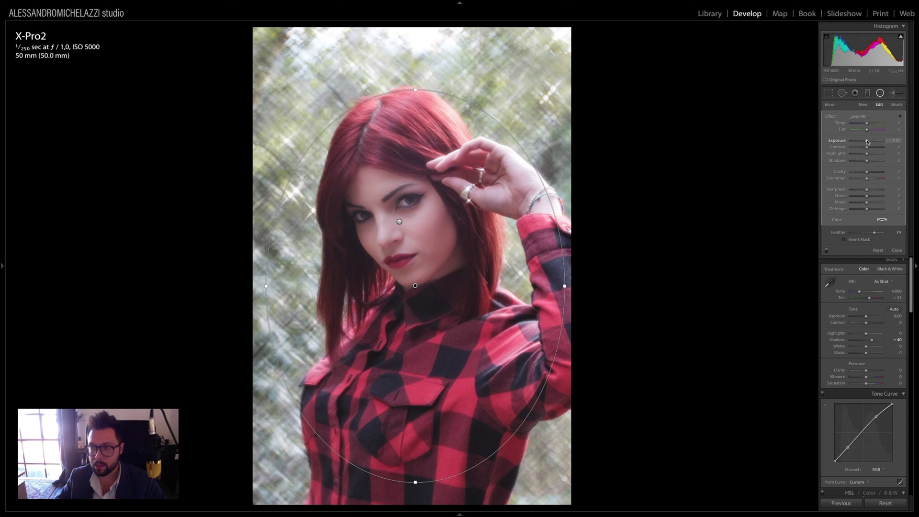
pyautogui.moveTo(864, 140); pyautogui.dragTo(865, 141)
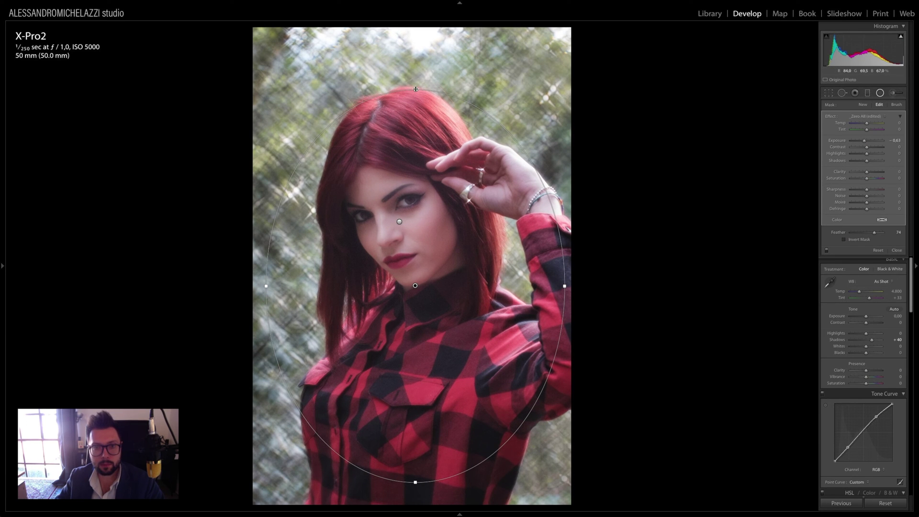
# Step: Refine the vignette ellipse's size and position, lower Feather slightly, and commit the filter
pyautogui.moveTo(415, 90); pyautogui.dragTo(415, 66)
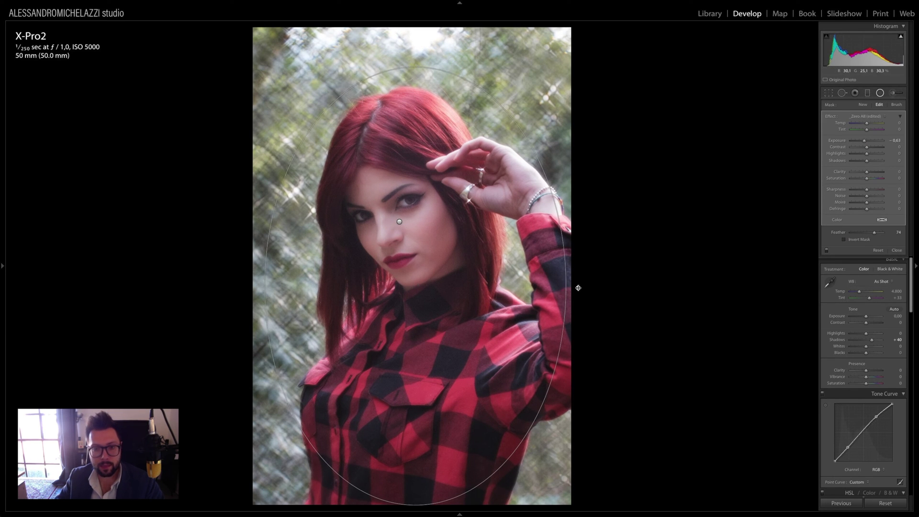
pyautogui.moveTo(578, 288); pyautogui.dragTo(582, 285)
pyautogui.press('F6')
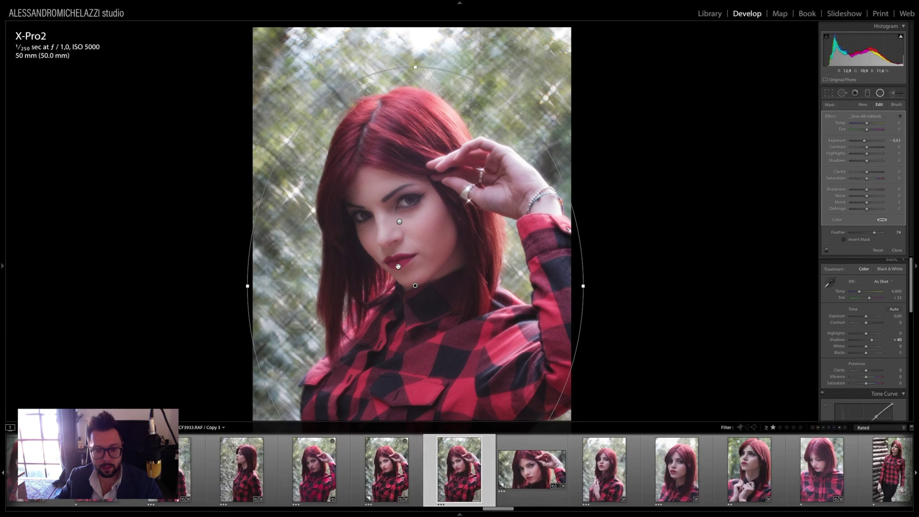
pyautogui.moveTo(416, 505); pyautogui.dragTo(415, 510)
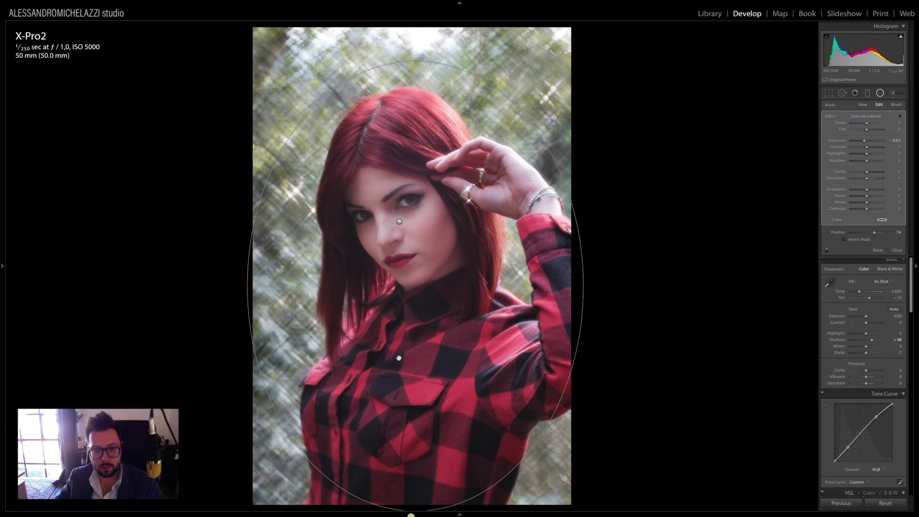
pyautogui.moveTo(246, 287); pyautogui.dragTo(266, 288)
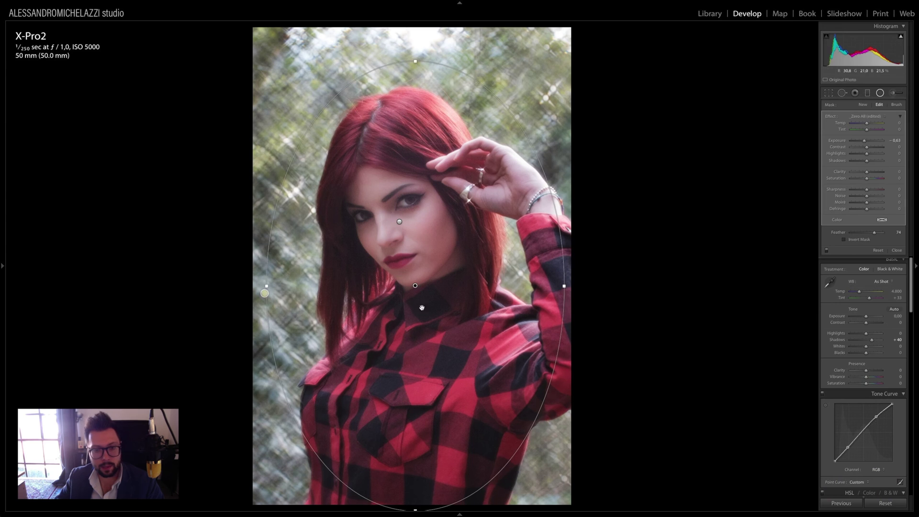
pyautogui.moveTo(411, 292); pyautogui.dragTo(404, 292)
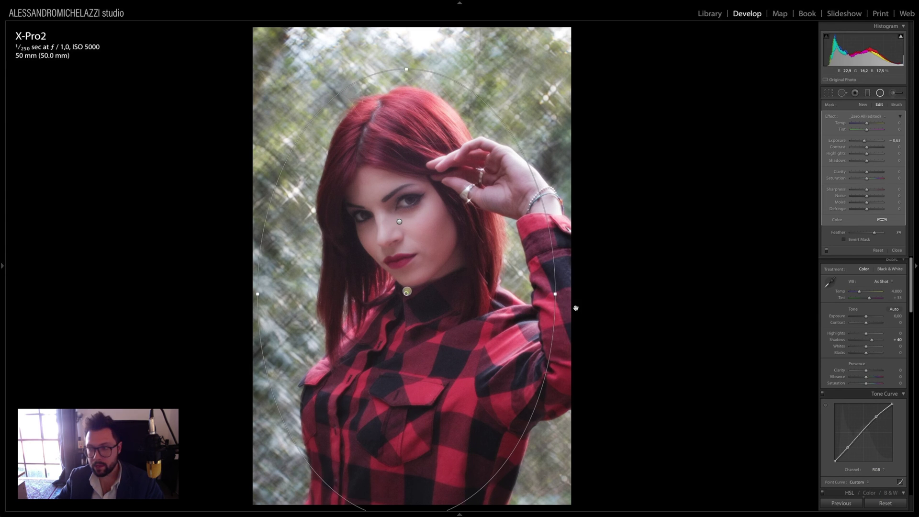
pyautogui.moveTo(873, 233); pyautogui.dragTo(871, 233)
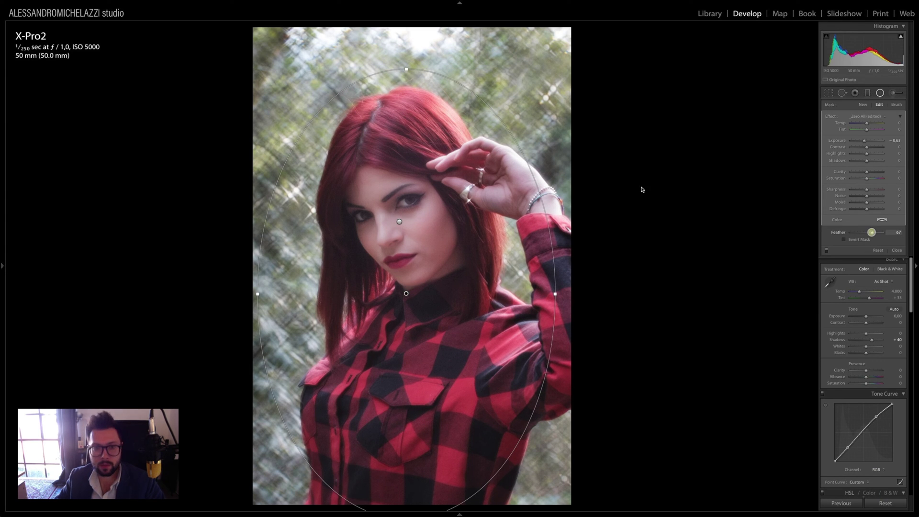
pyautogui.hotkey('shift', 'm')
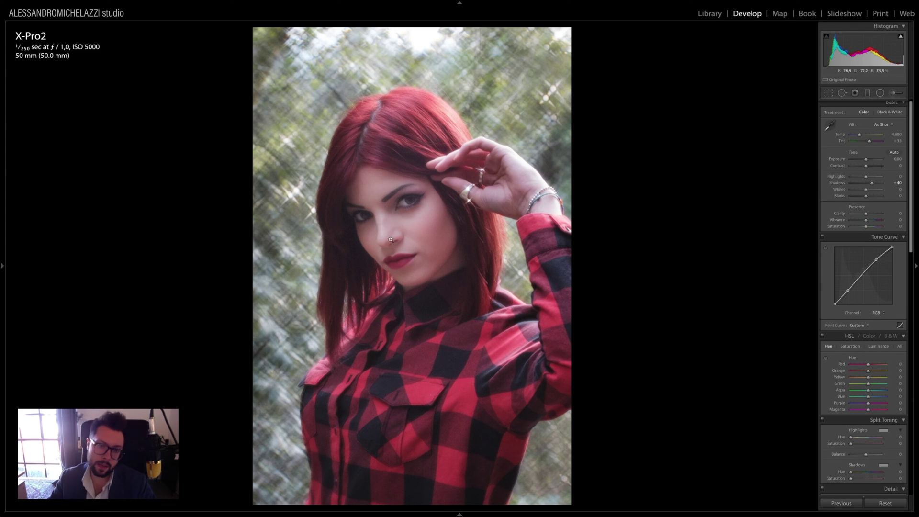
# Step: Raise the face spotlight's exposure slightly and reduce the background vignette's darkening
pyautogui.click(879, 93)
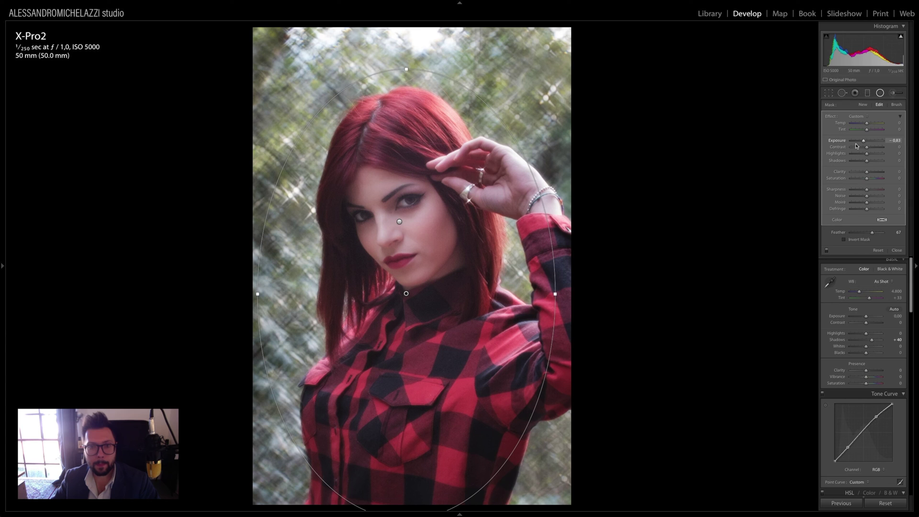
pyautogui.click(399, 221)
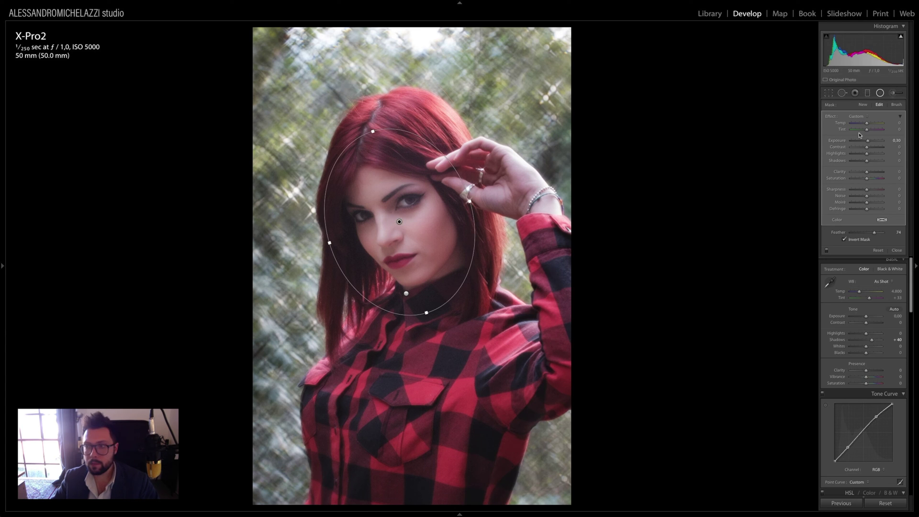
pyautogui.moveTo(866, 140); pyautogui.dragTo(870, 141)
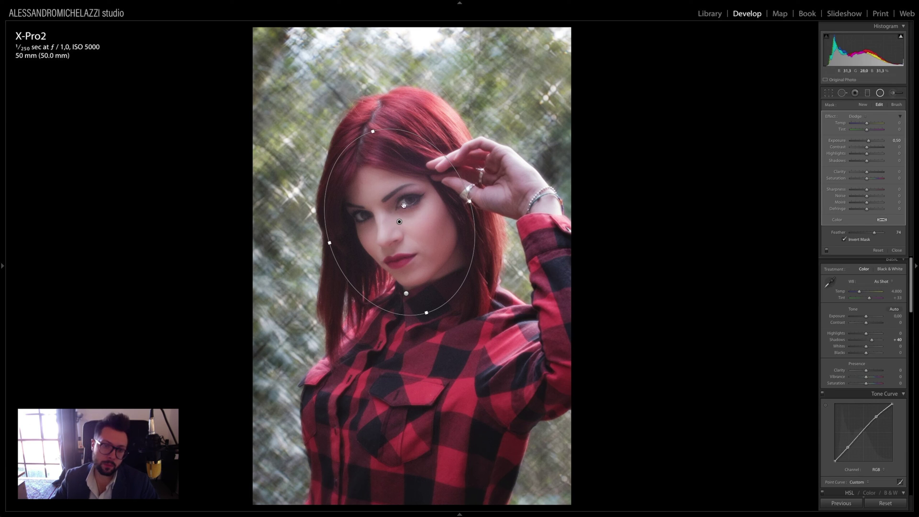
pyautogui.click(406, 294)
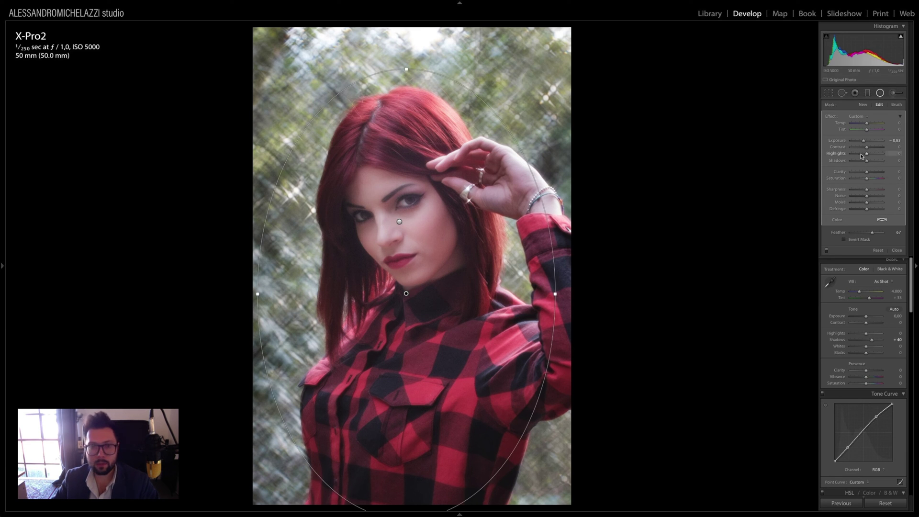
pyautogui.moveTo(863, 142); pyautogui.dragTo(862, 142)
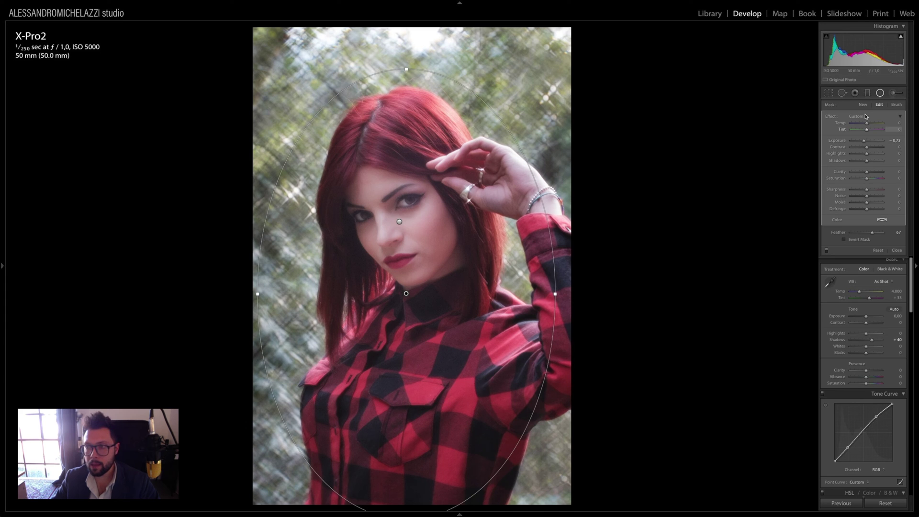
pyautogui.click(881, 95)
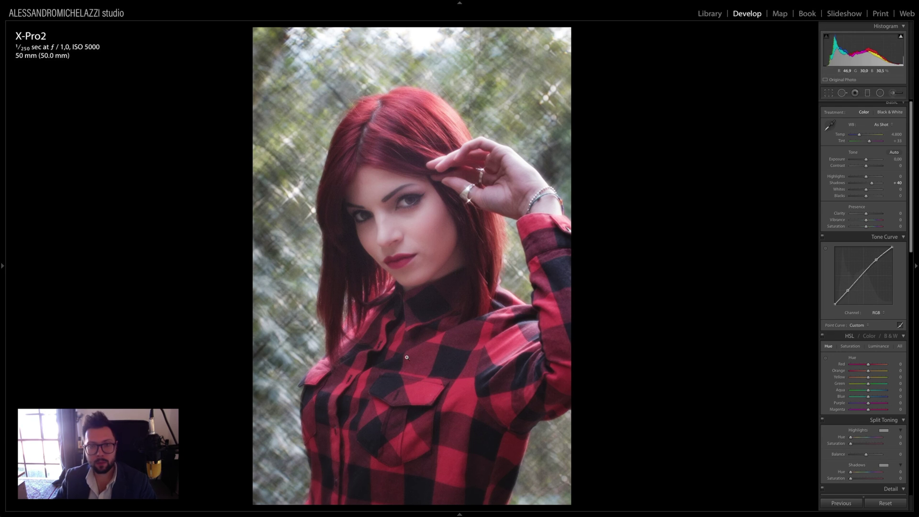
# Step: Paint +0.20 exposure highlight strokes over the red hair and checked shirt
pyautogui.click(893, 92)
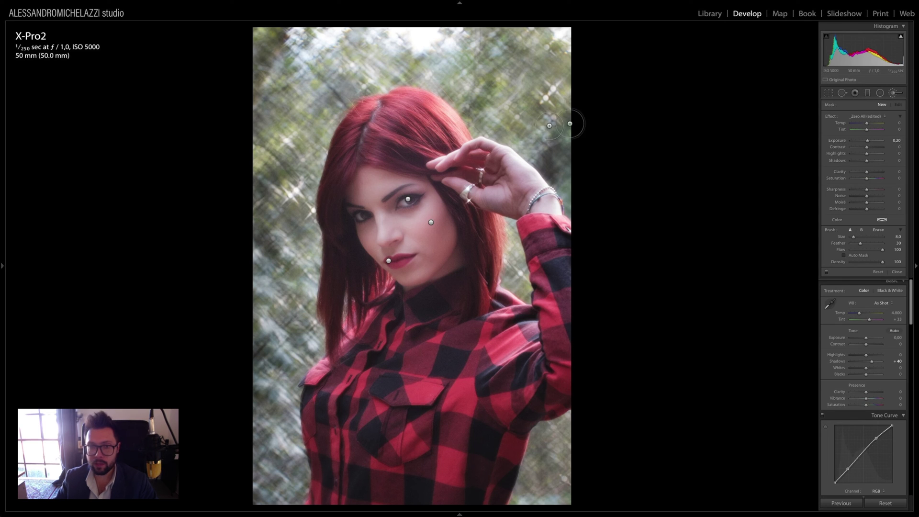
pyautogui.scroll(5, 463, 136)
pyautogui.scroll(-5, 379, 126)
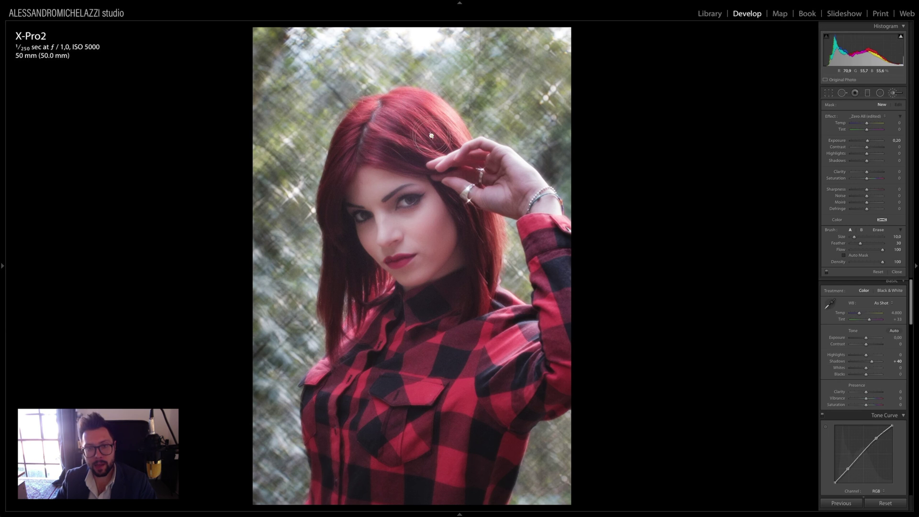
pyautogui.moveTo(380, 126); pyautogui.dragTo(435, 139)
pyautogui.scroll(-1, 349, 143)
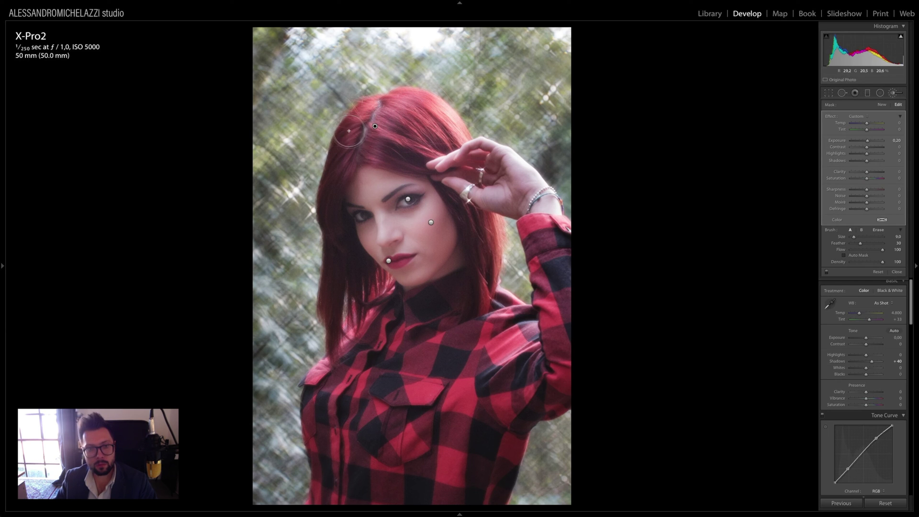
pyautogui.moveTo(347, 144)
pyautogui.mouseDown()
pyautogui.moveTo(377, 105)
pyautogui.moveTo(325, 367)
pyautogui.mouseUp()
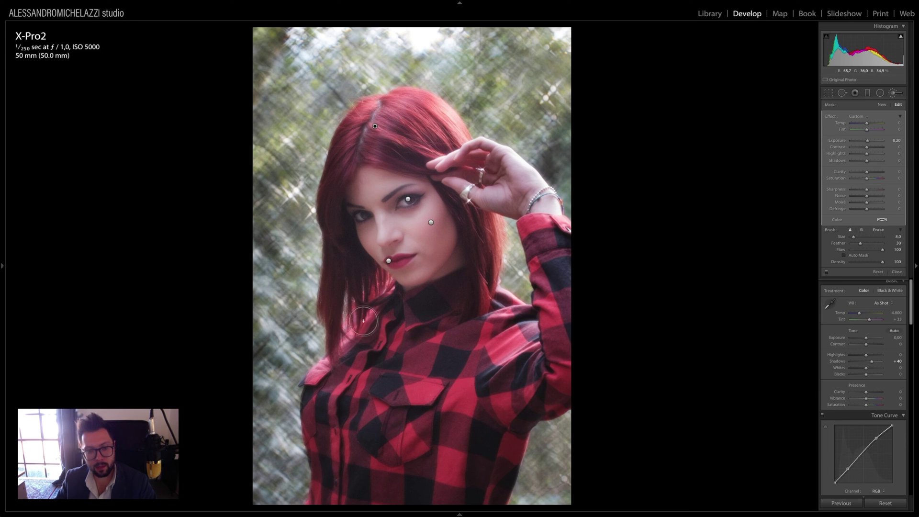
pyautogui.moveTo(314, 397); pyautogui.dragTo(307, 397)
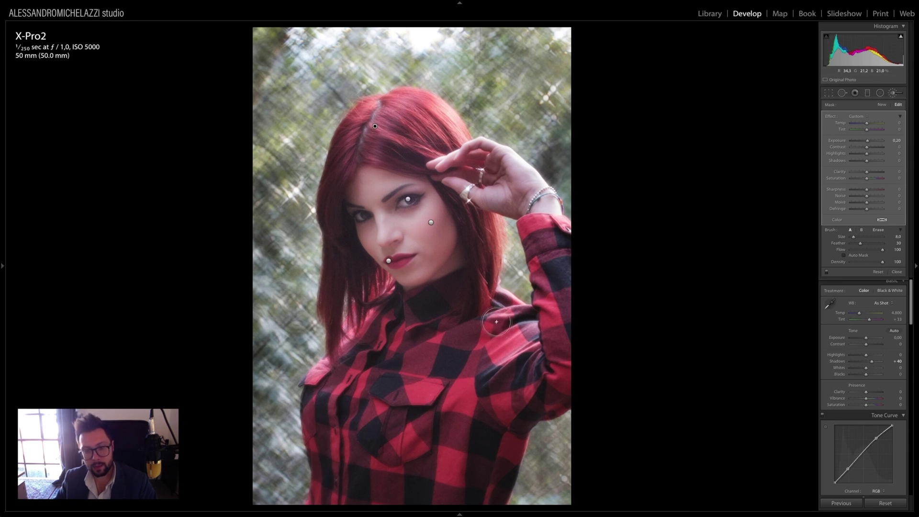
pyautogui.moveTo(530, 323)
pyautogui.mouseDown()
pyautogui.moveTo(504, 296)
pyautogui.moveTo(558, 365)
pyautogui.mouseUp()
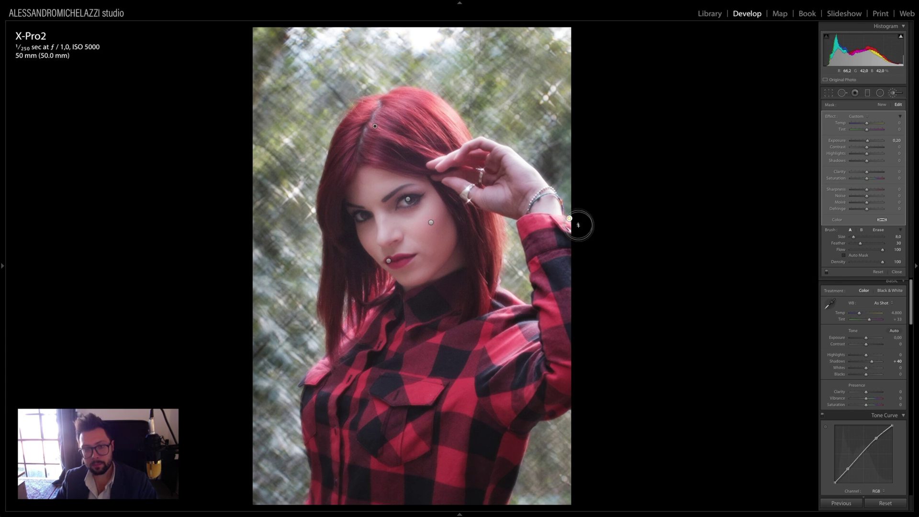
pyautogui.scroll(-5, 473, 217)
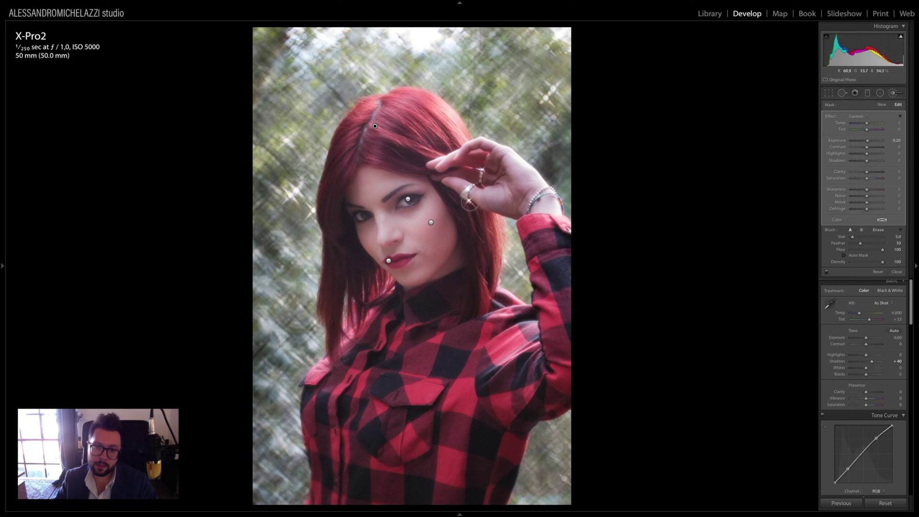
pyautogui.scroll(-1, 470, 203)
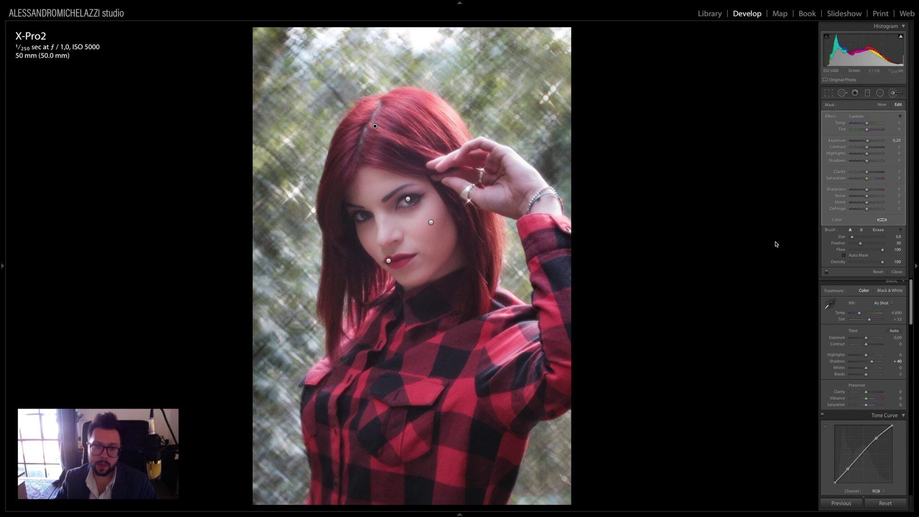
pyautogui.click(892, 92)
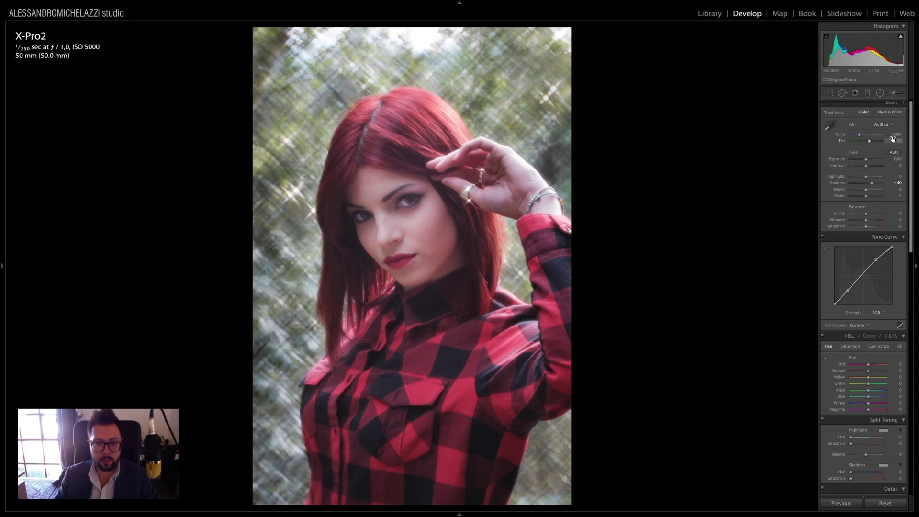
# Step: Toggle Before/After to compare with the original, then zoom into the face
pyautogui.press('\\')
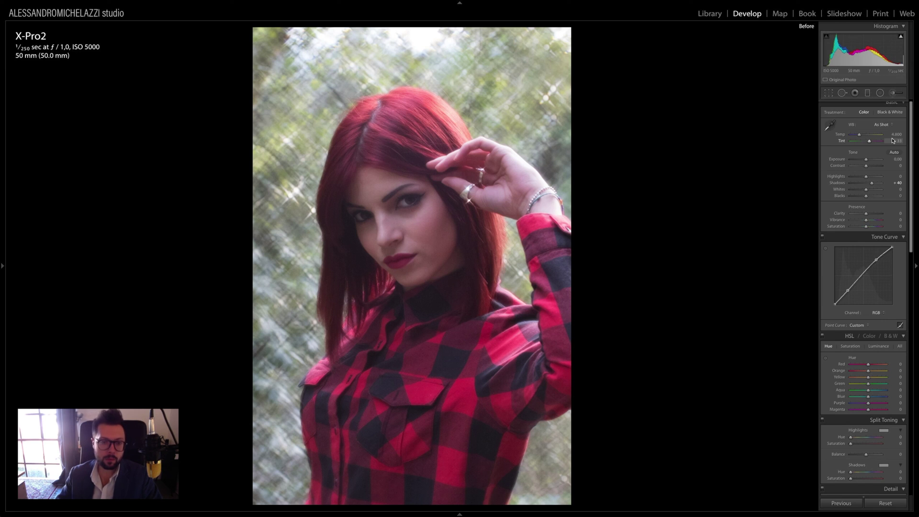
pyautogui.press('\\')
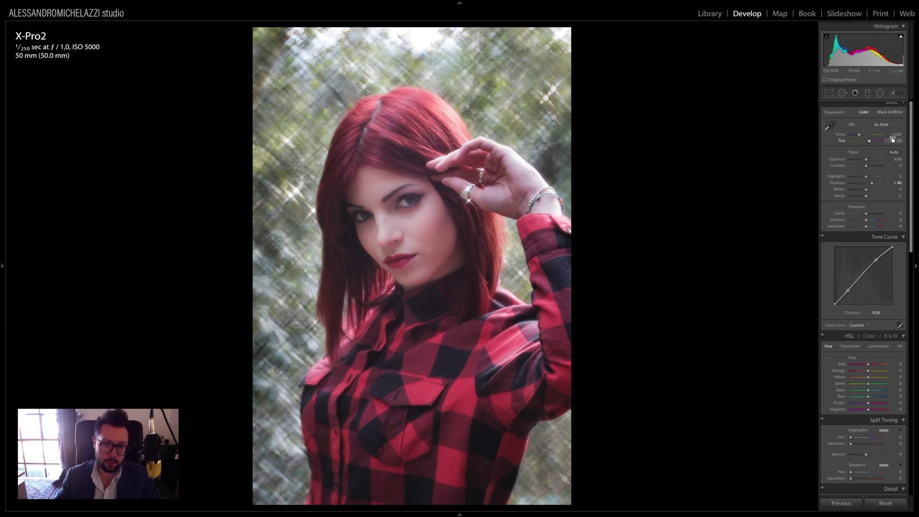
pyautogui.click(427, 223)
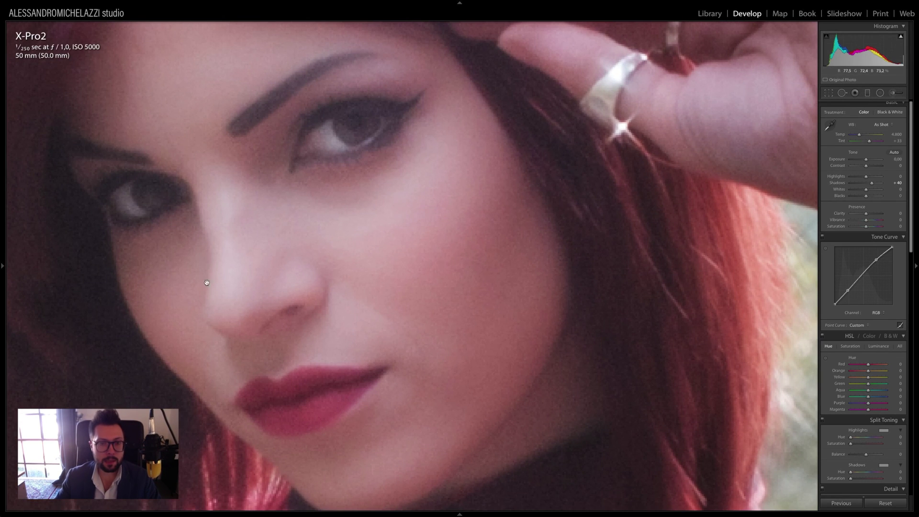
pyautogui.moveTo(236, 135); pyautogui.dragTo(289, 232)
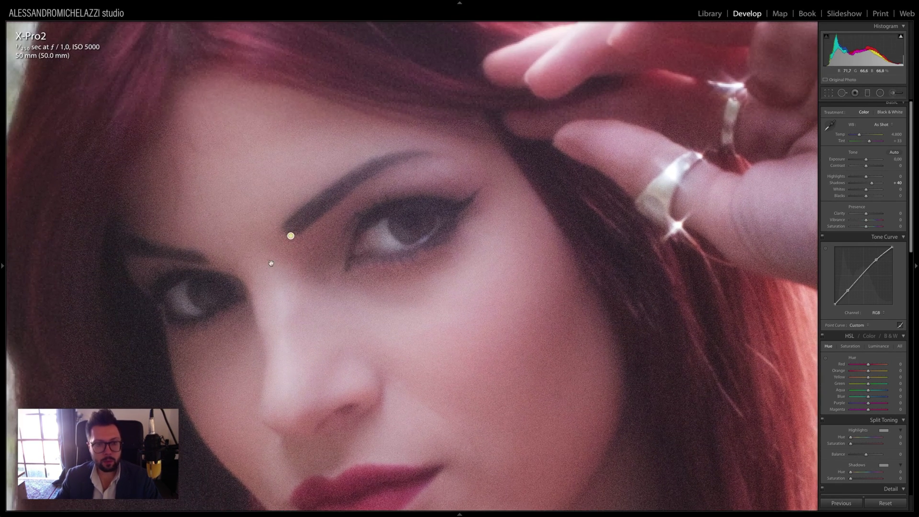
pyautogui.click(482, 271)
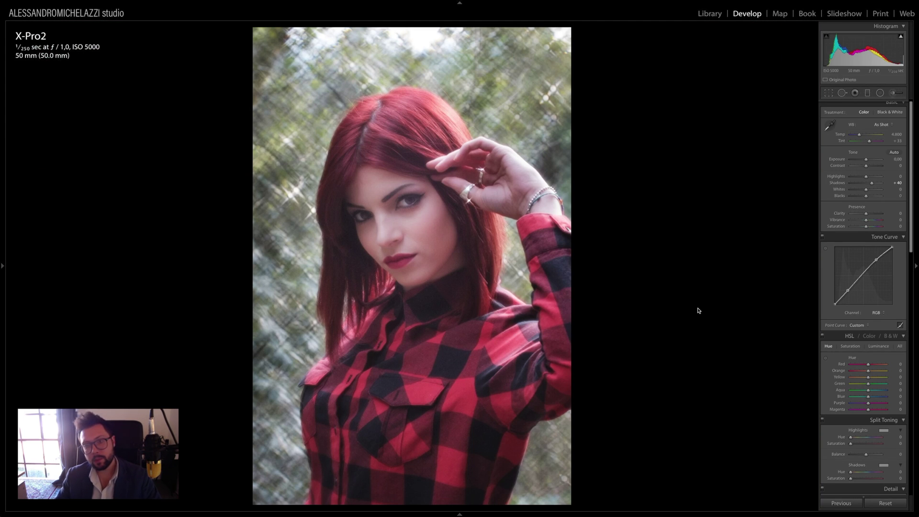